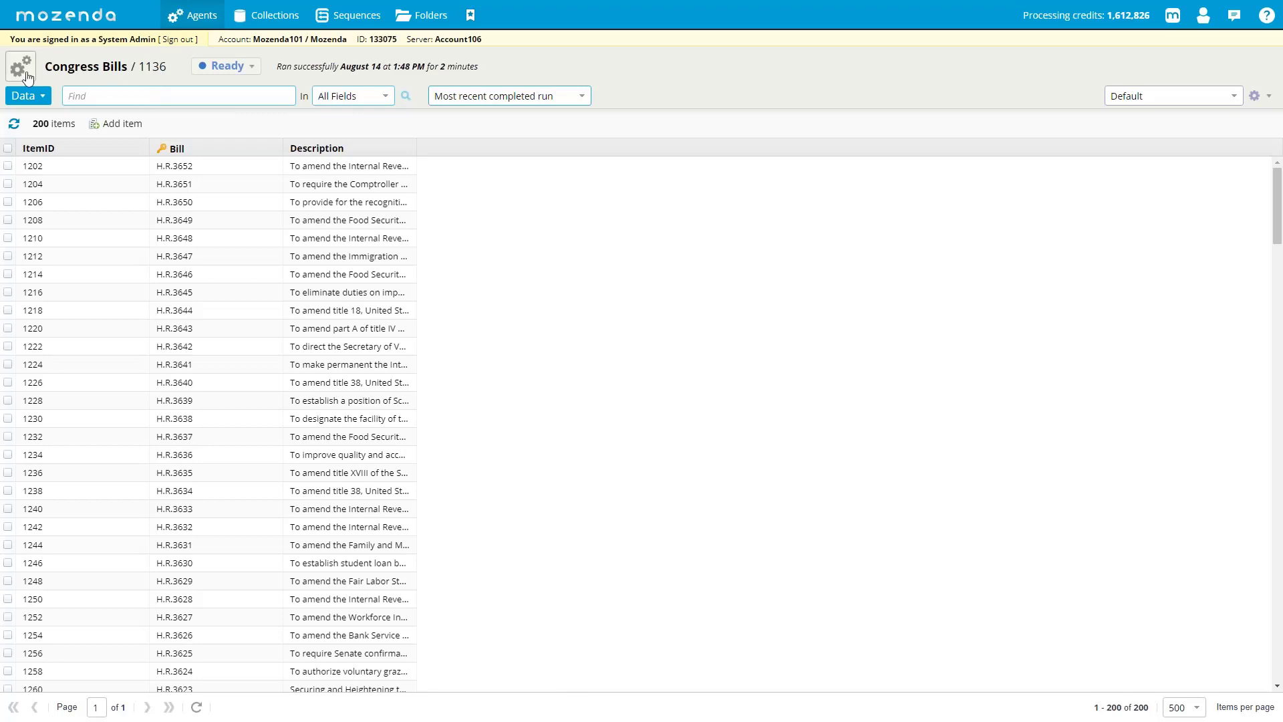
Set up a move of the Congress Bills agent to Account with the data and job history option enabled, and cancel it
left_click(27, 94)
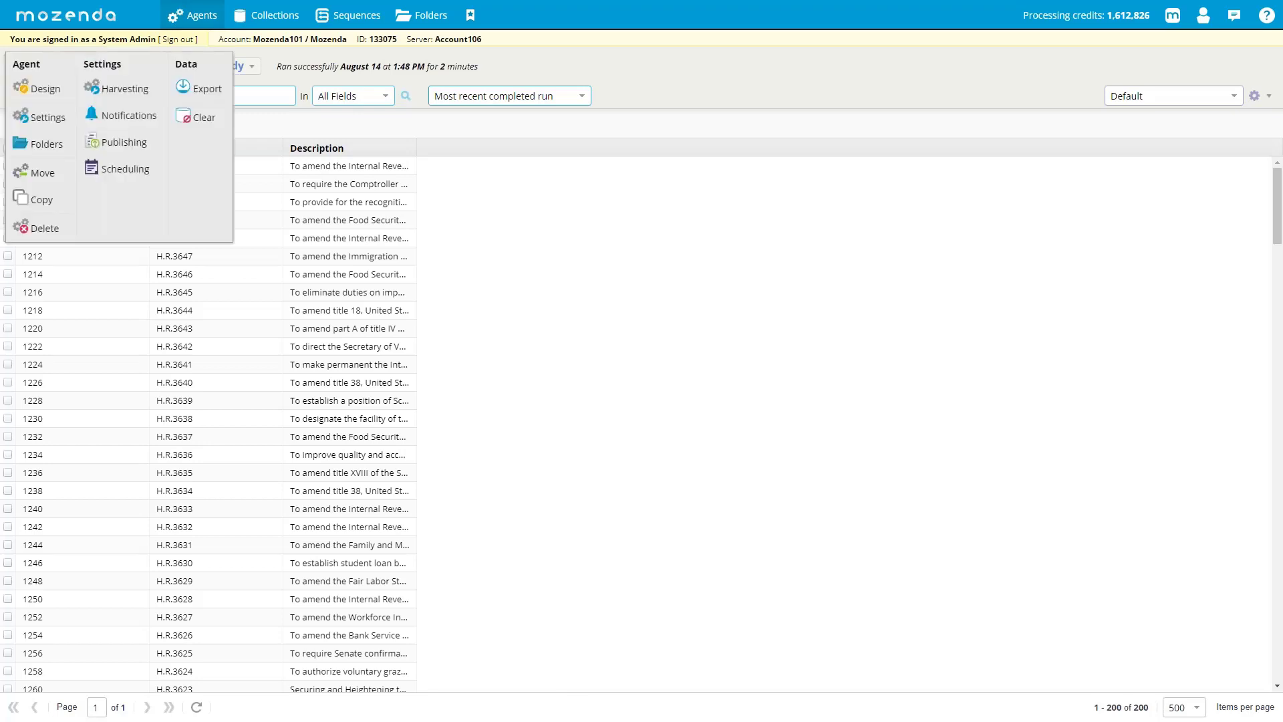
left_click(42, 174)
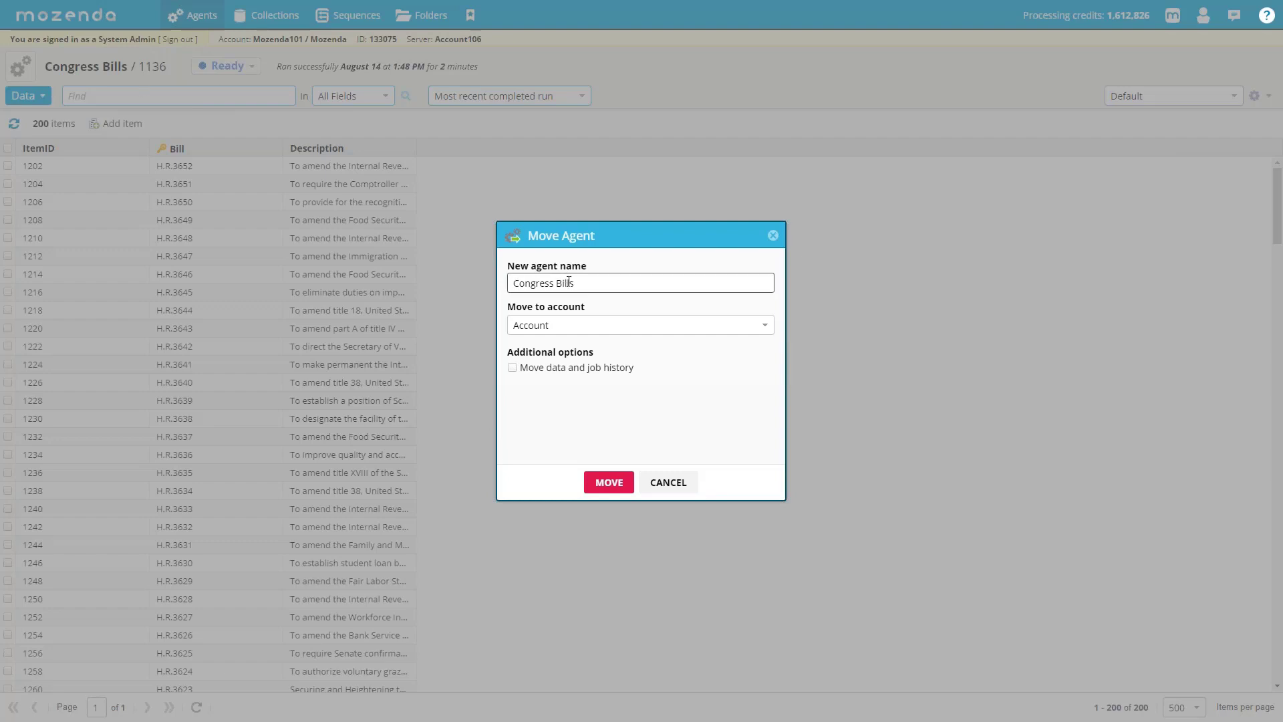
left_click(624, 327)
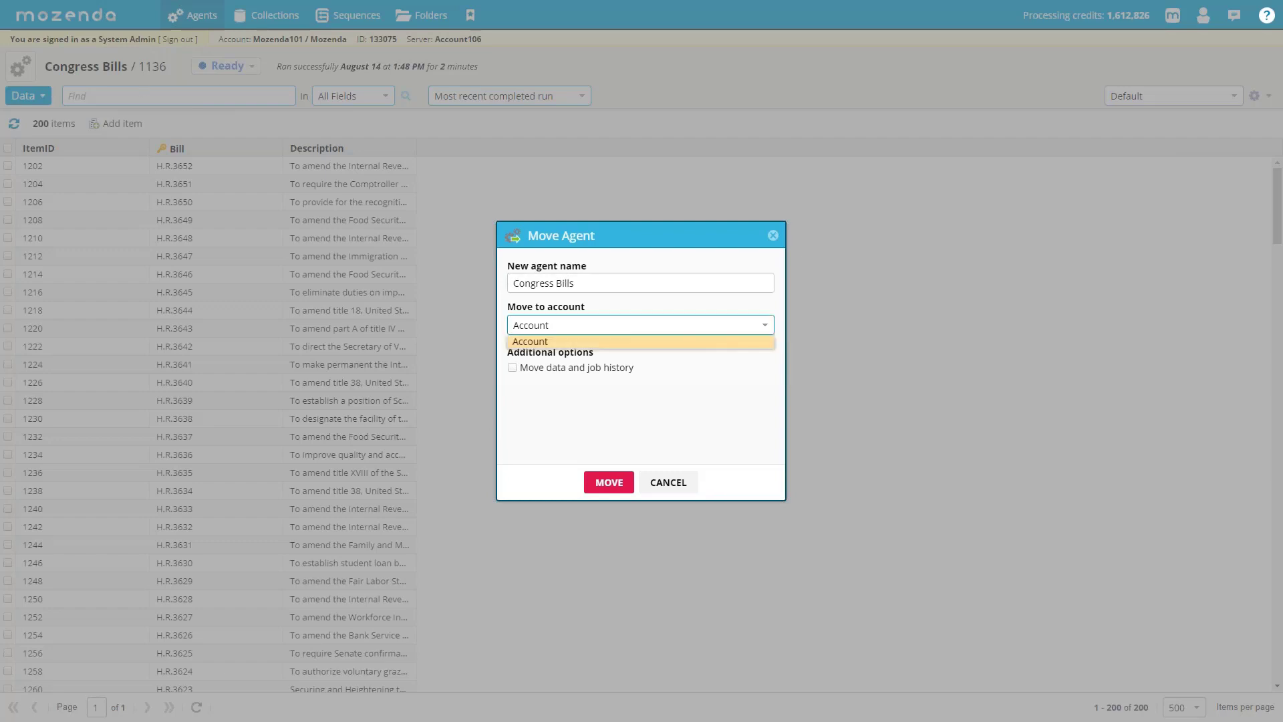
key("Return")
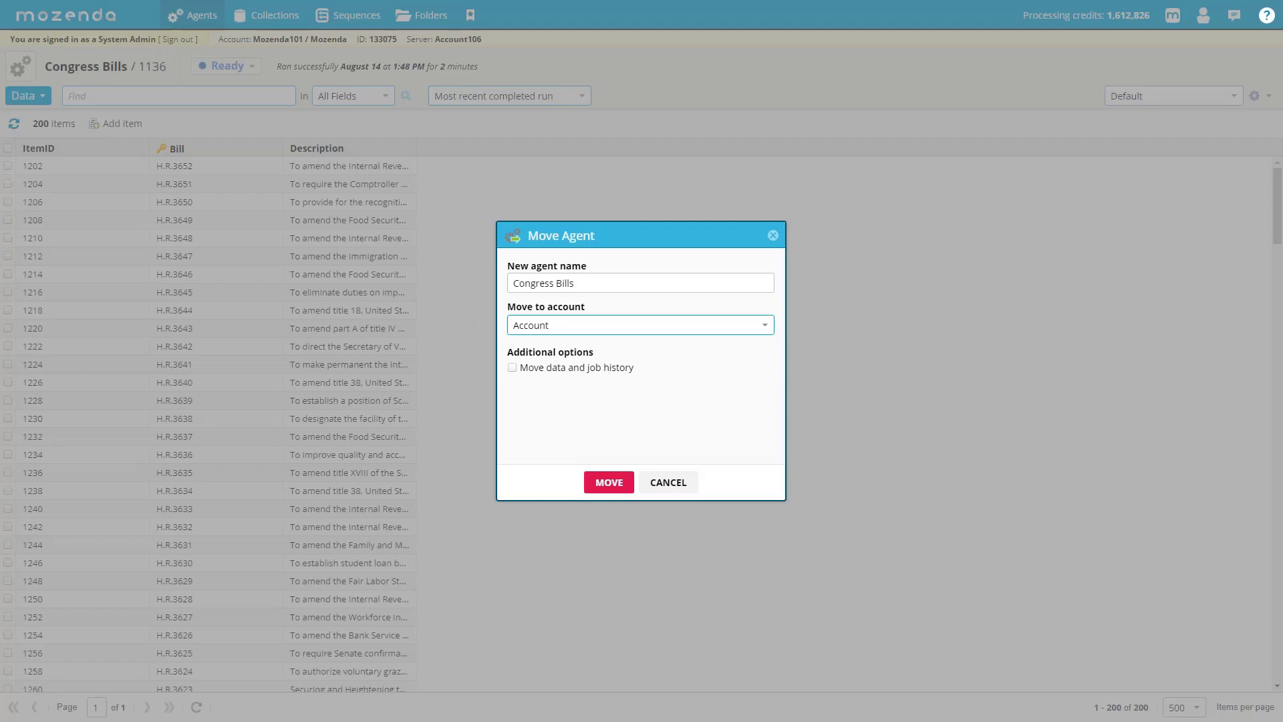
key("alt+Down")
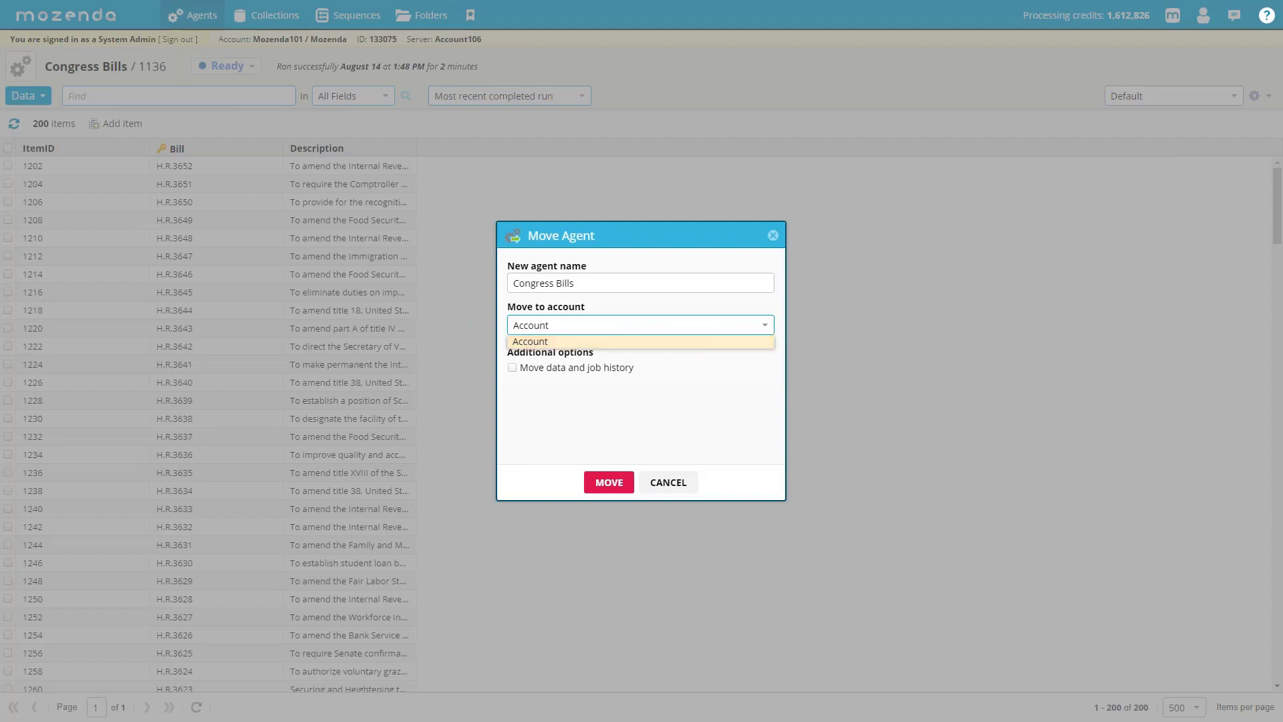
left_click(631, 331)
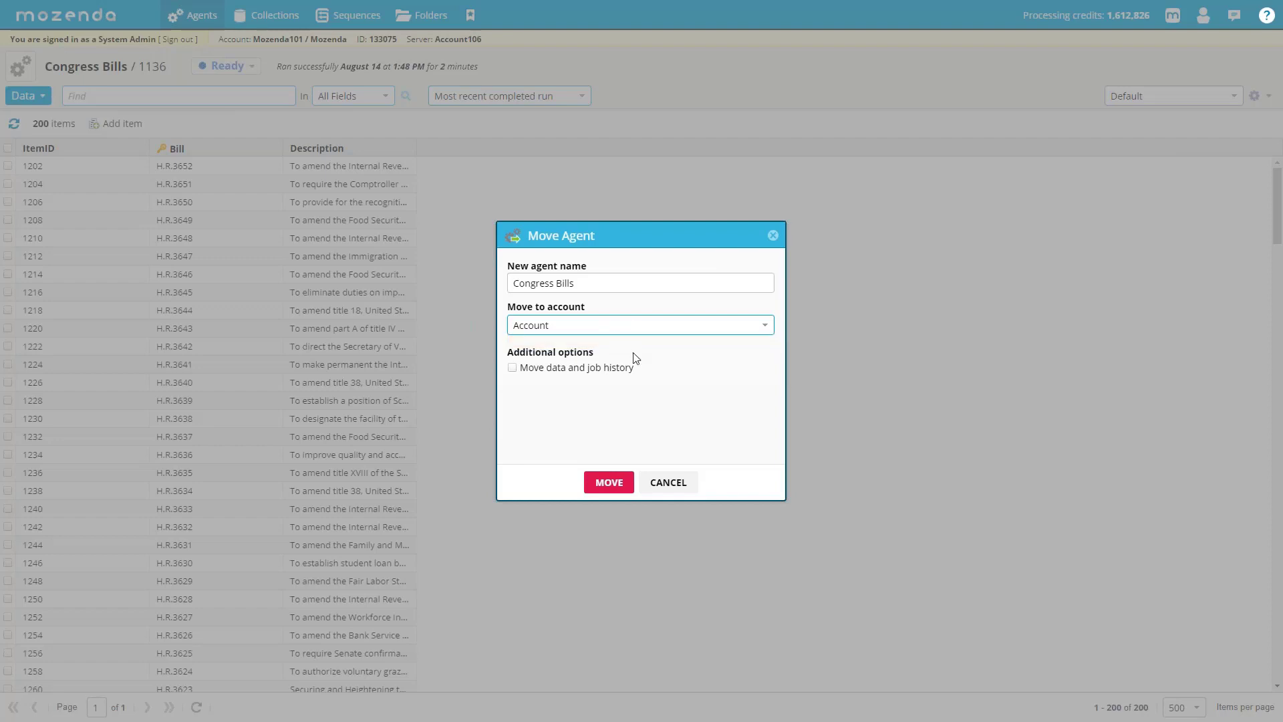
left_click(512, 368)
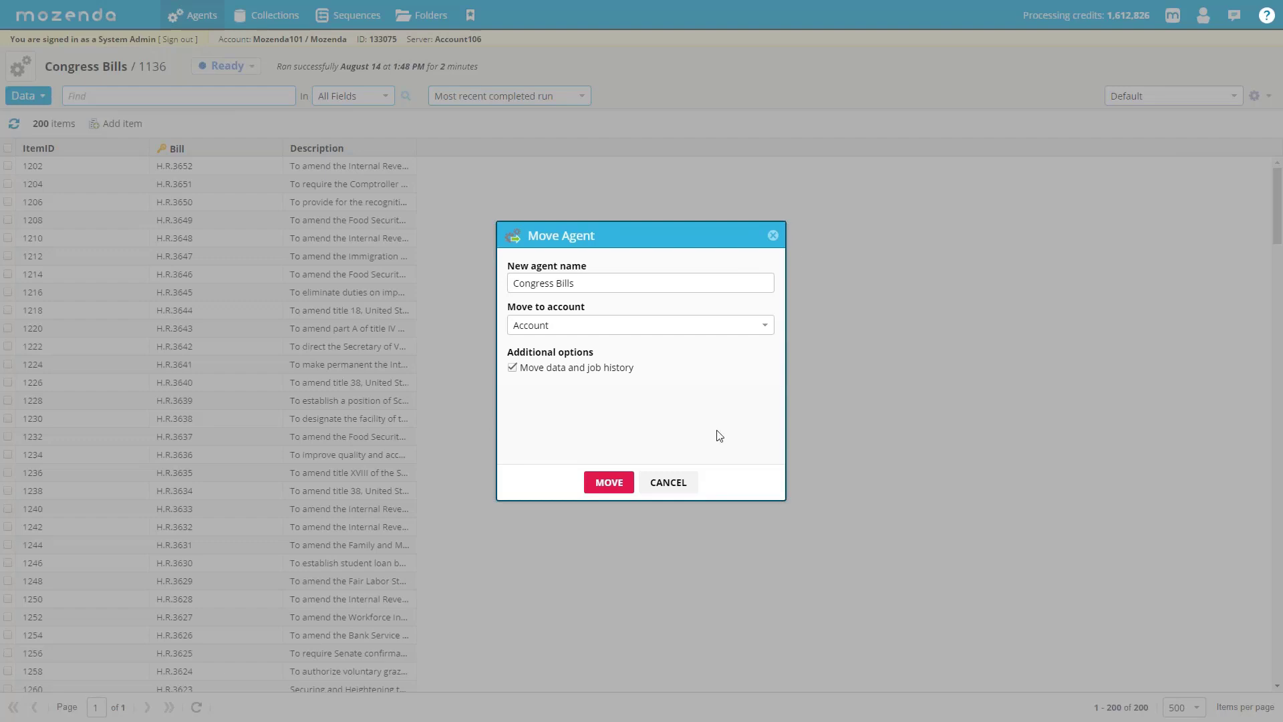
key("Escape")
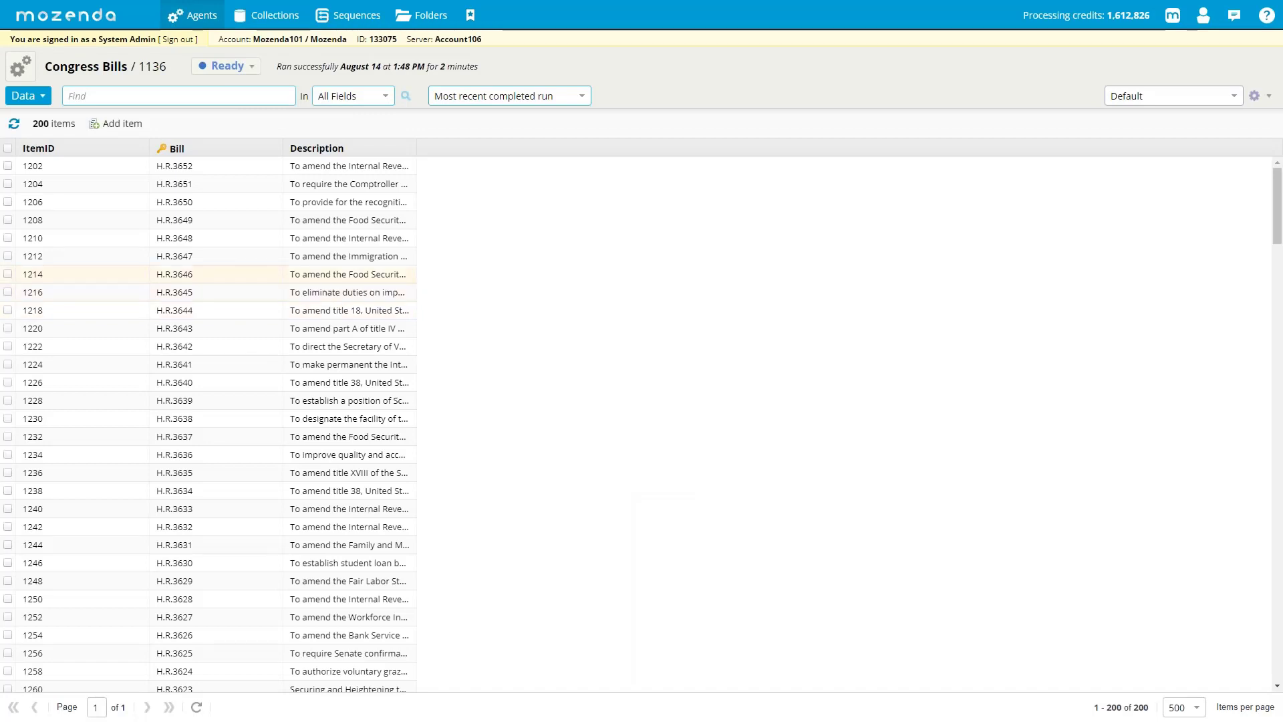
Set up a copy of the Congress Bills agent within the Mozenda account, including data and job history, and cancel it
left_click(20, 73)
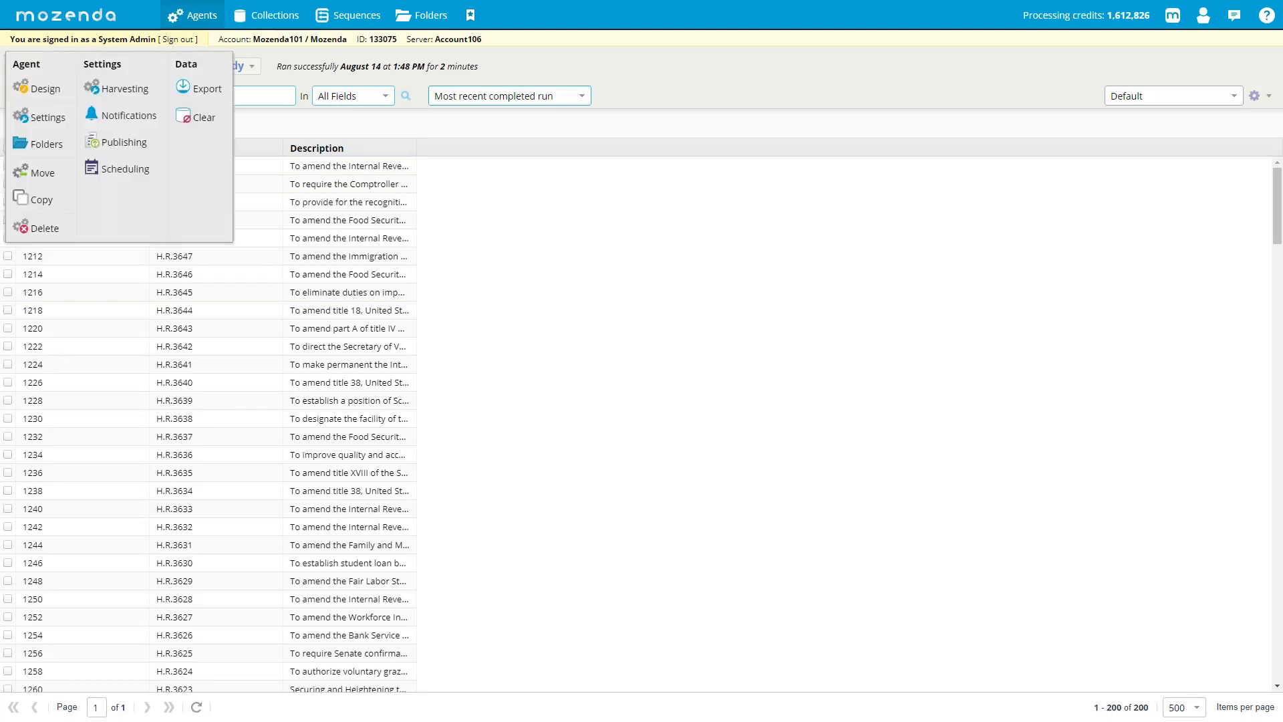
left_click(42, 199)
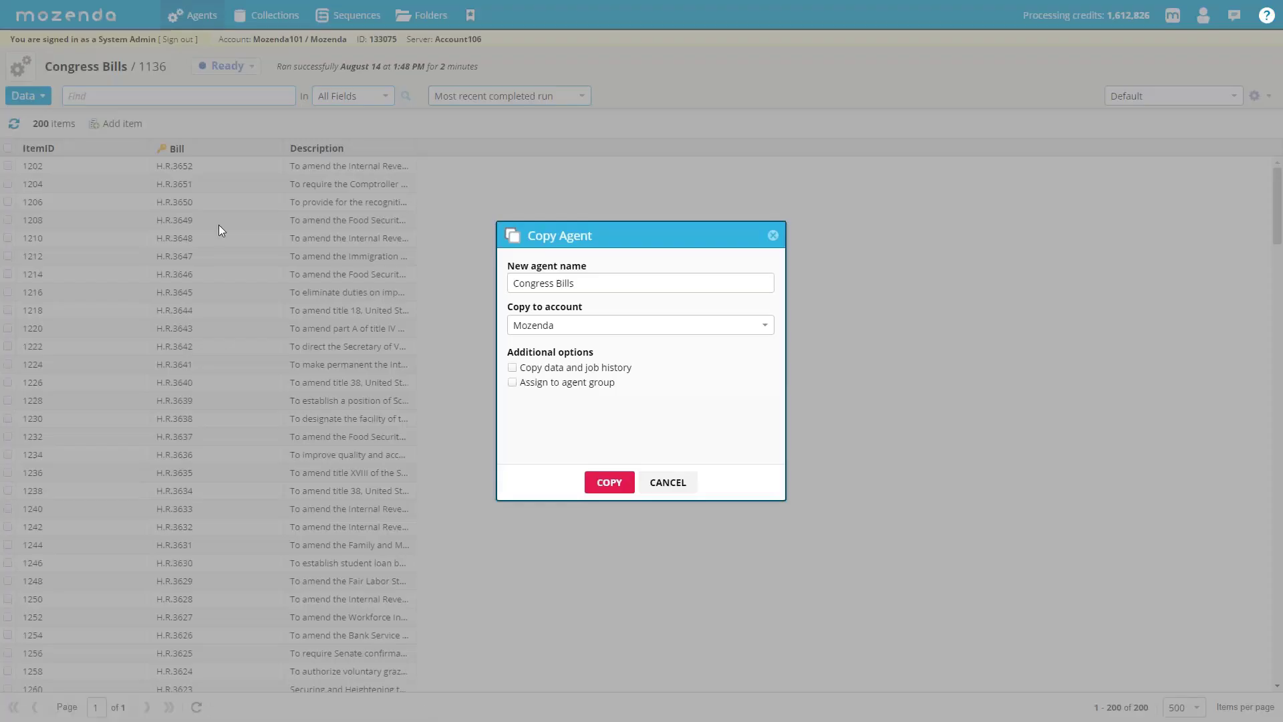
left_click(656, 325)
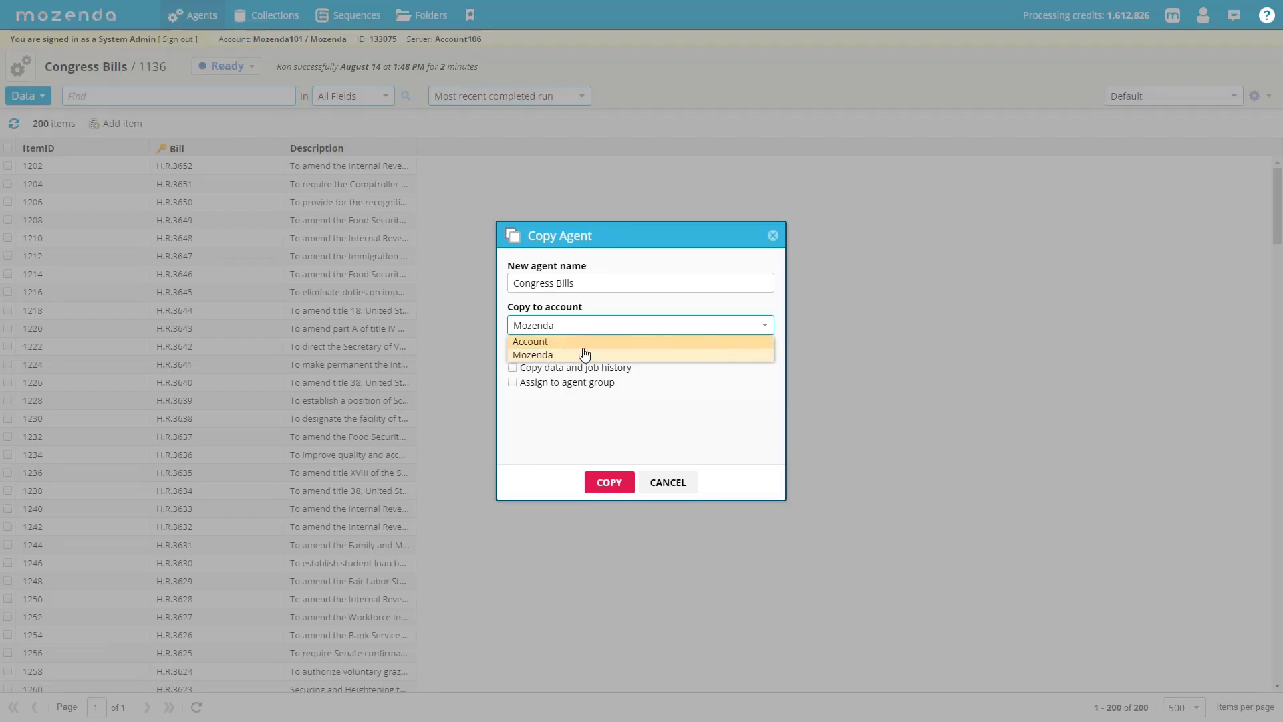
left_click(655, 342)
left_click(643, 332)
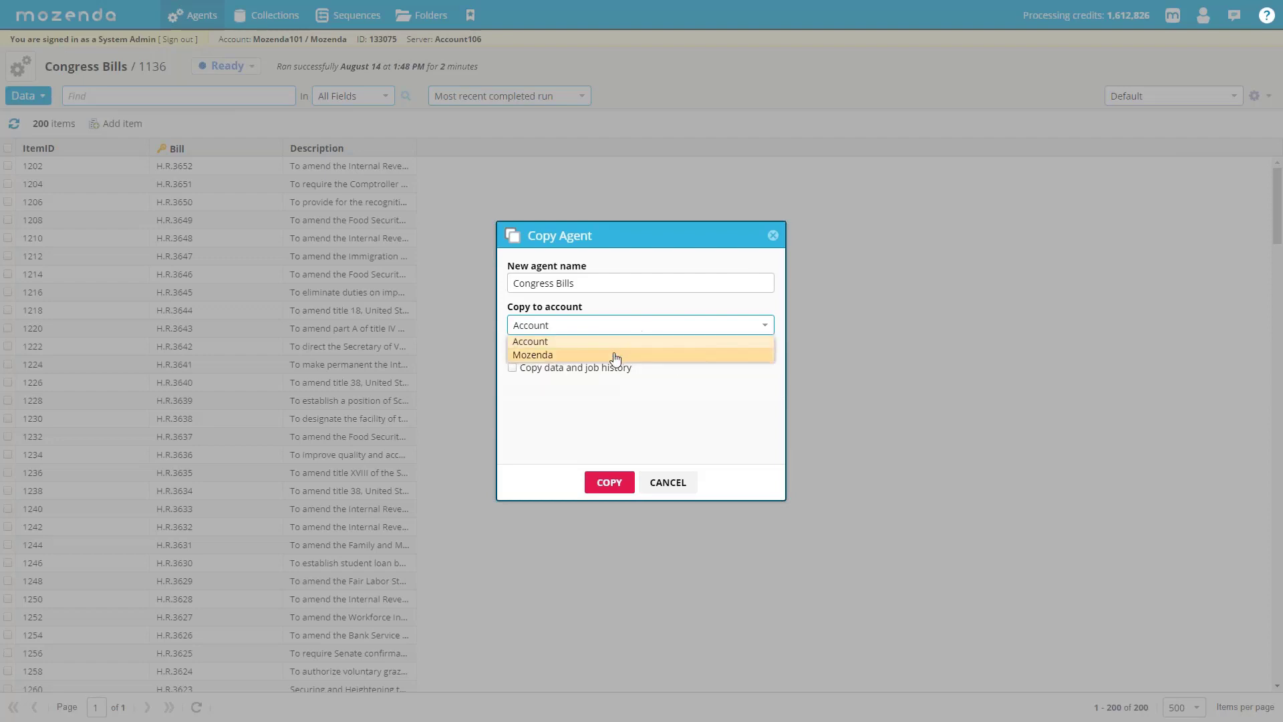
left_click(613, 356)
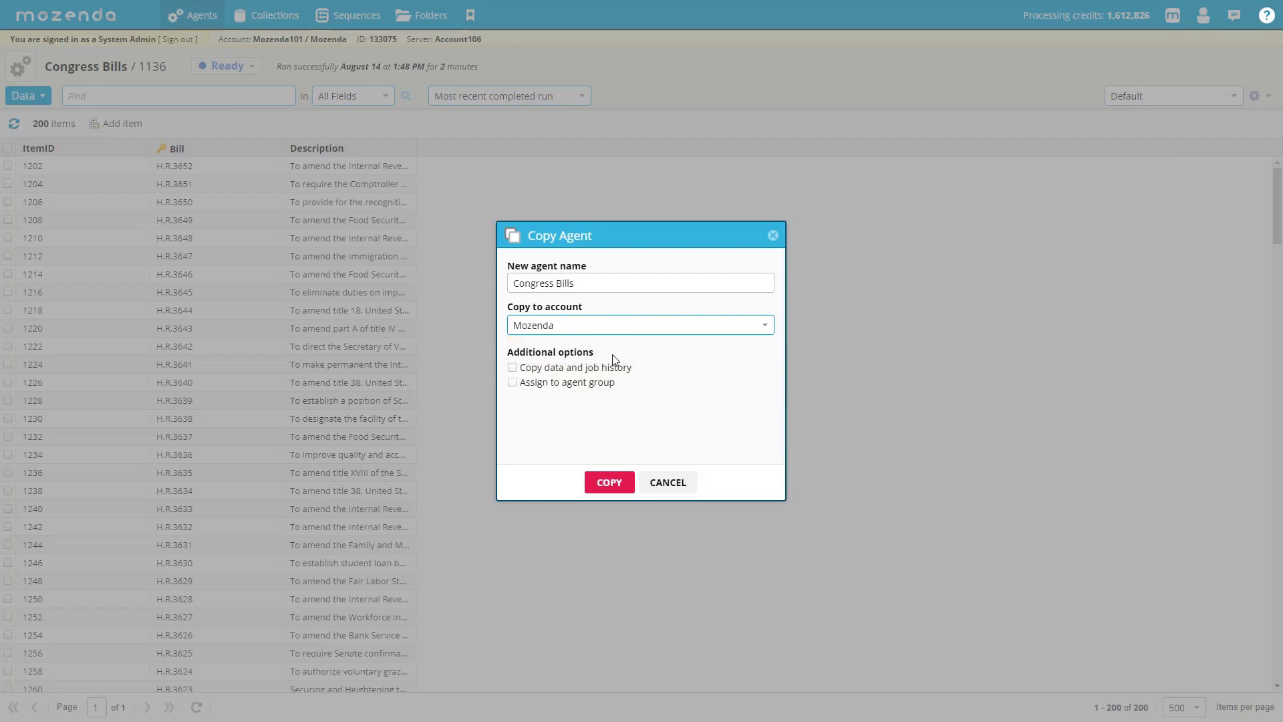
left_click(513, 372)
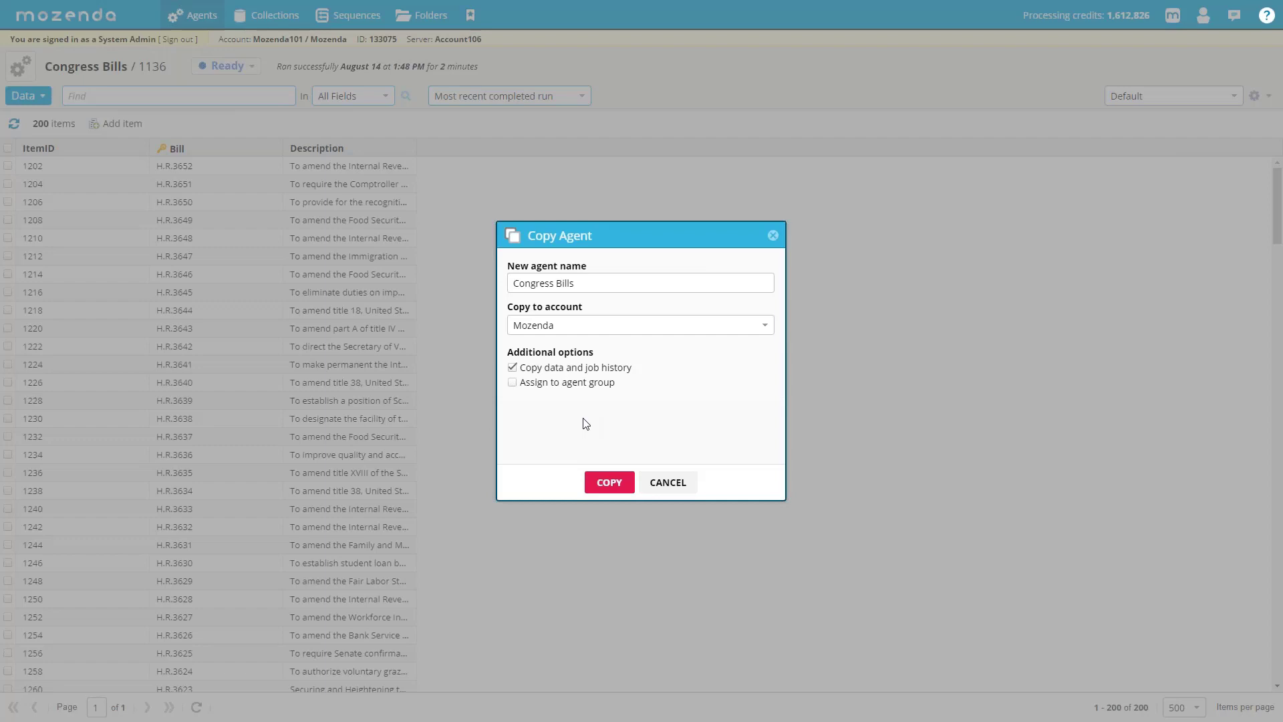
left_click(658, 485)
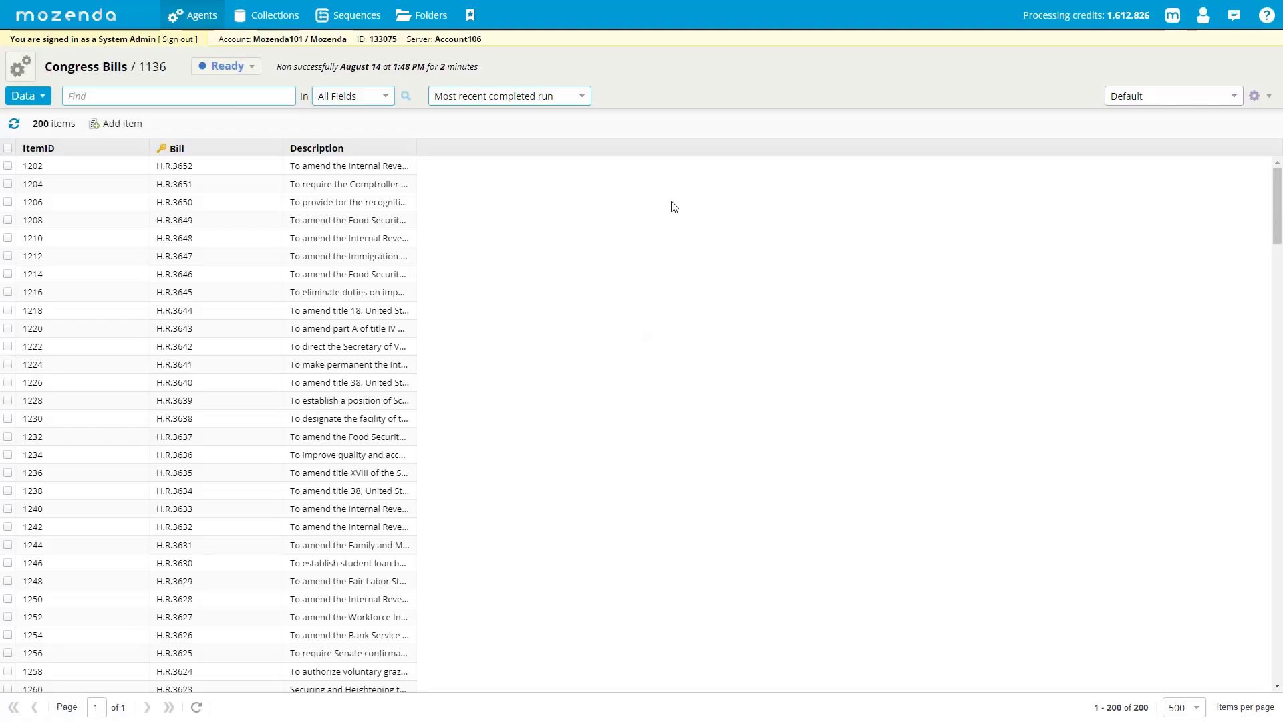
Open the Stock Prices agent and review the behavior options in its harvesting settings without changing them
left_click(467, 15)
left_click(498, 169)
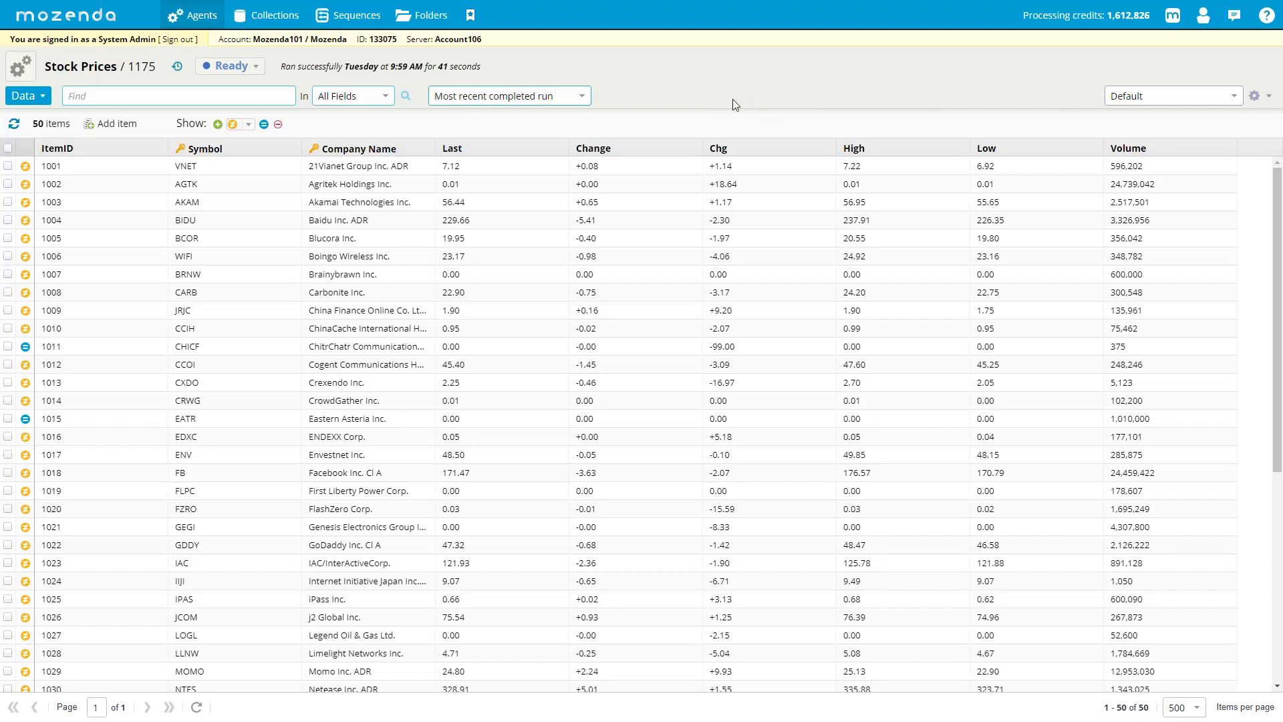
left_click(20, 65)
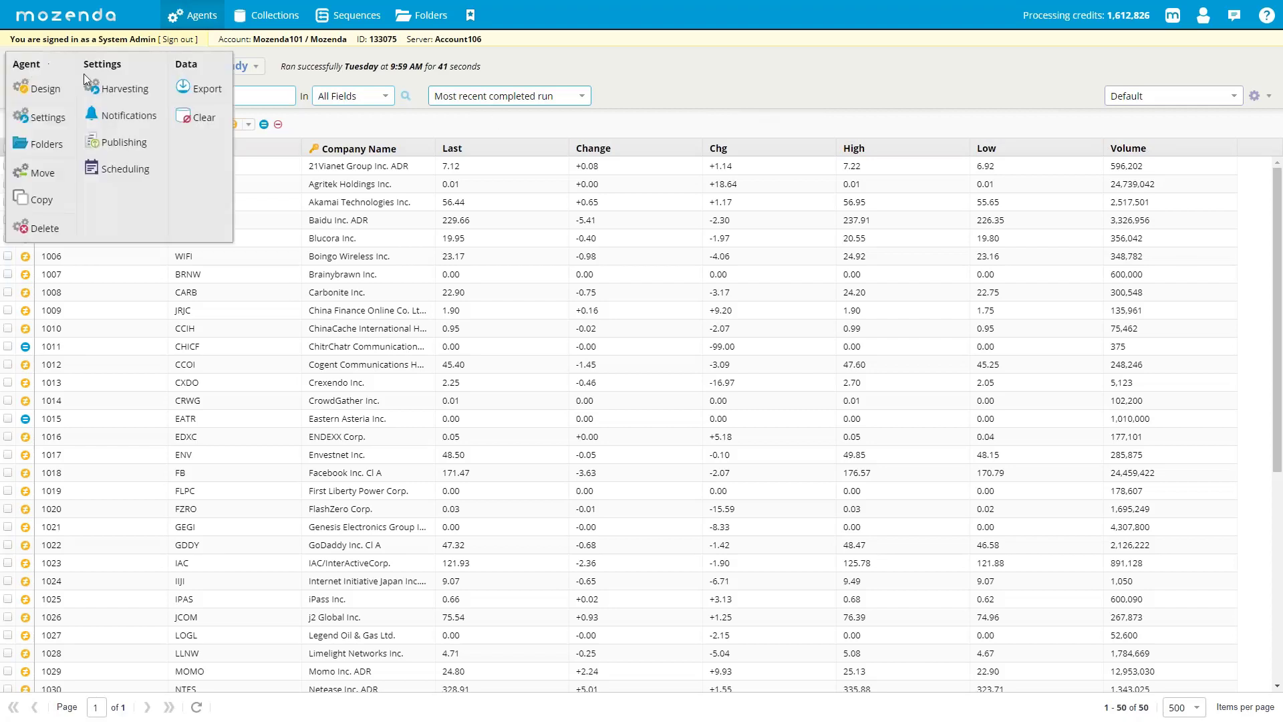
left_click(126, 98)
left_click(522, 270)
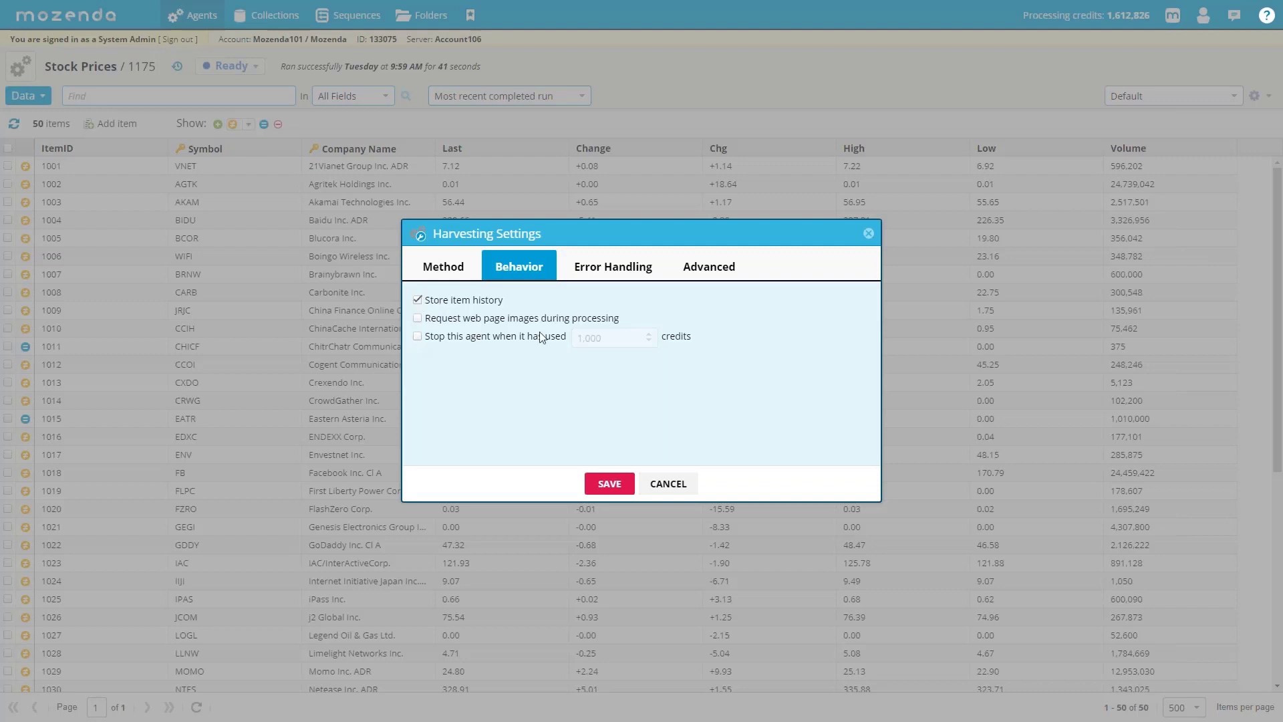
left_click(674, 488)
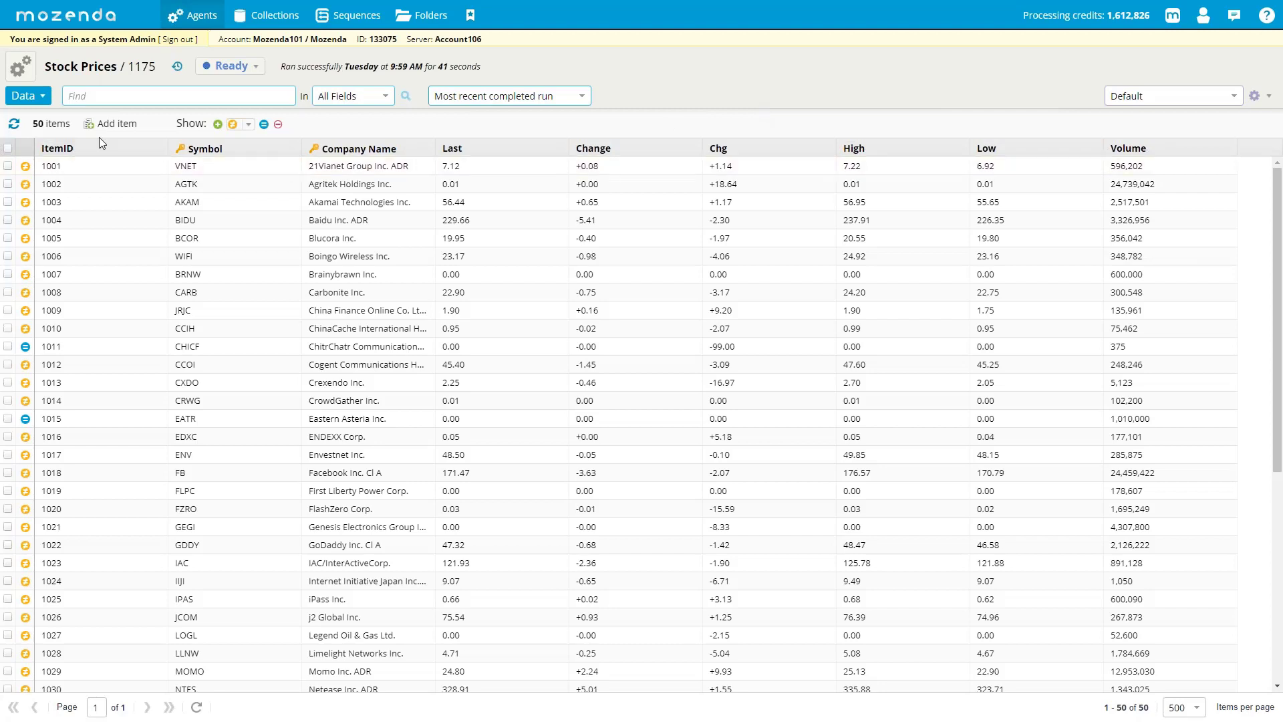
Show the Stock Prices agent's fields and check which ones are configured as unique
left_click(47, 99)
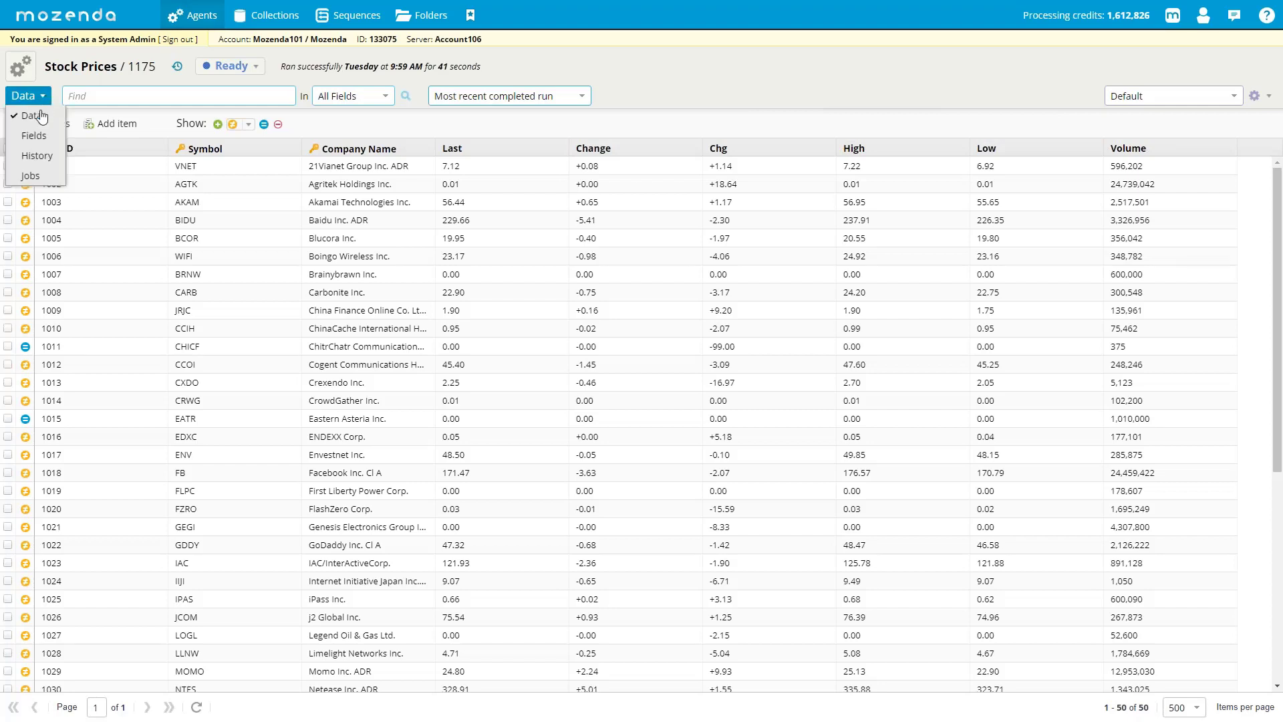
left_click(41, 137)
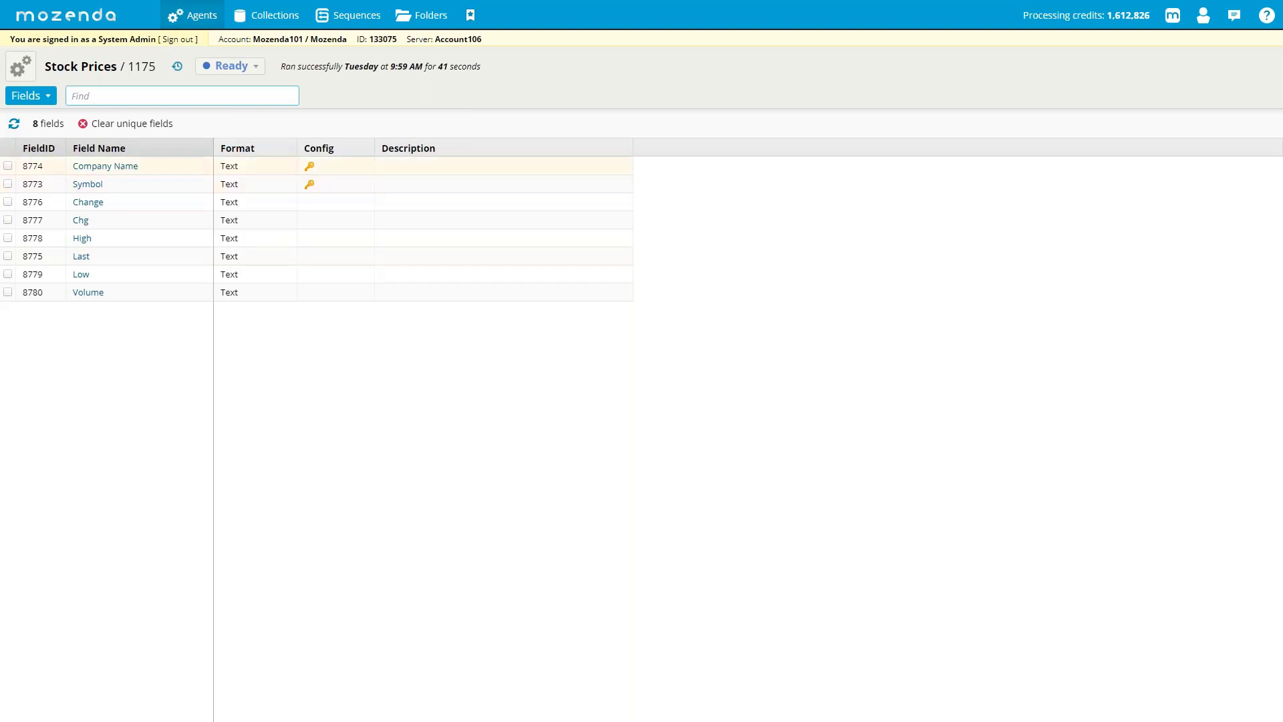
left_click(308, 183)
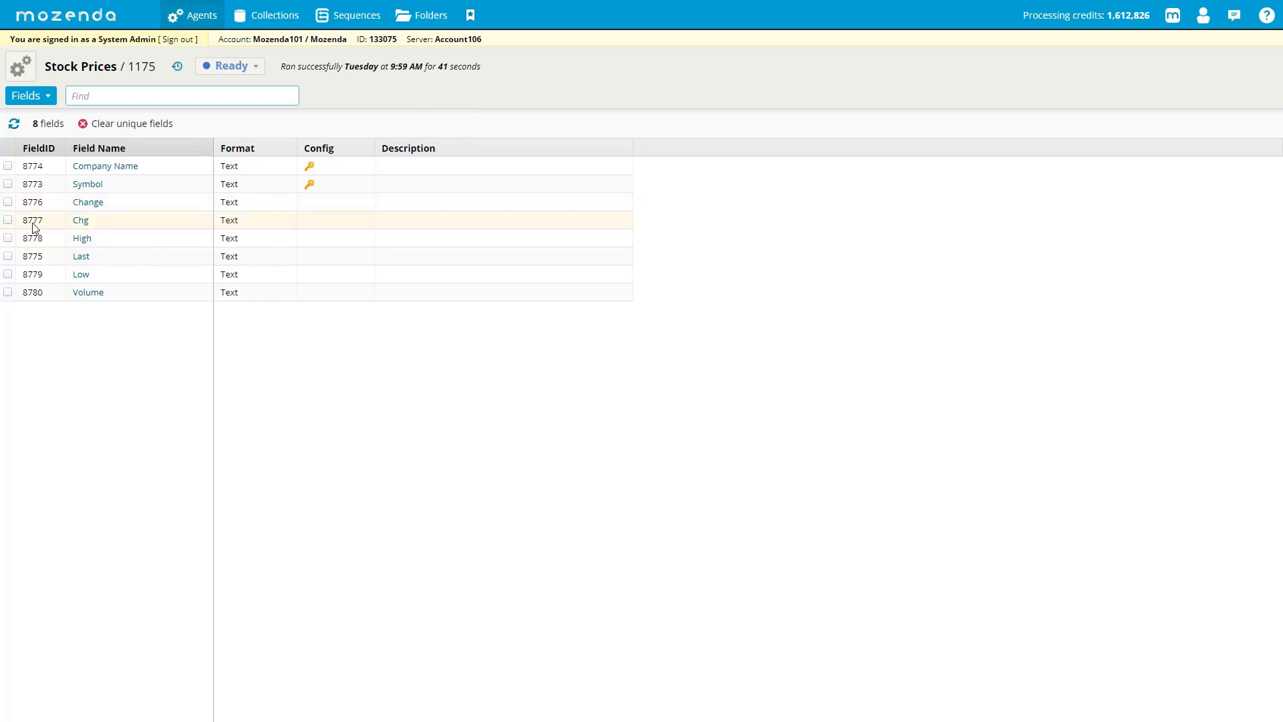
Select the Chg, Company Name and Symbol fields together, and clear the selection again
left_click(8, 220)
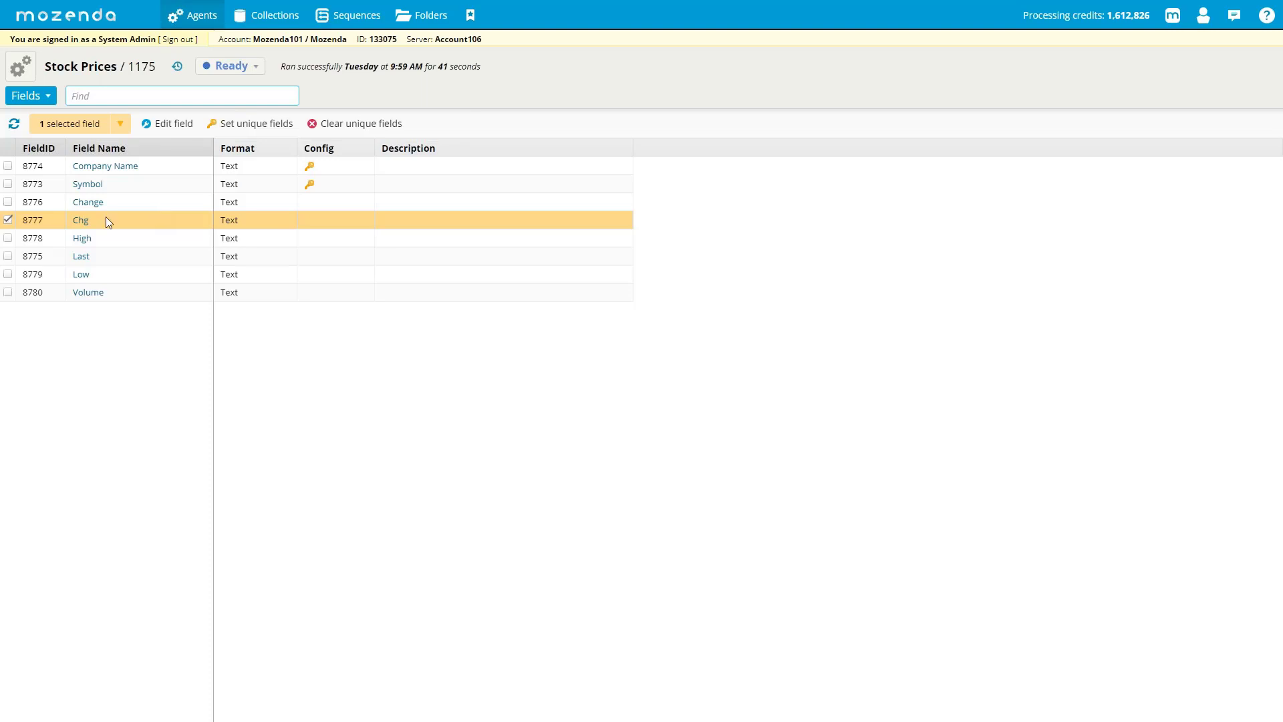
left_click(161, 164)
left_click(140, 190)
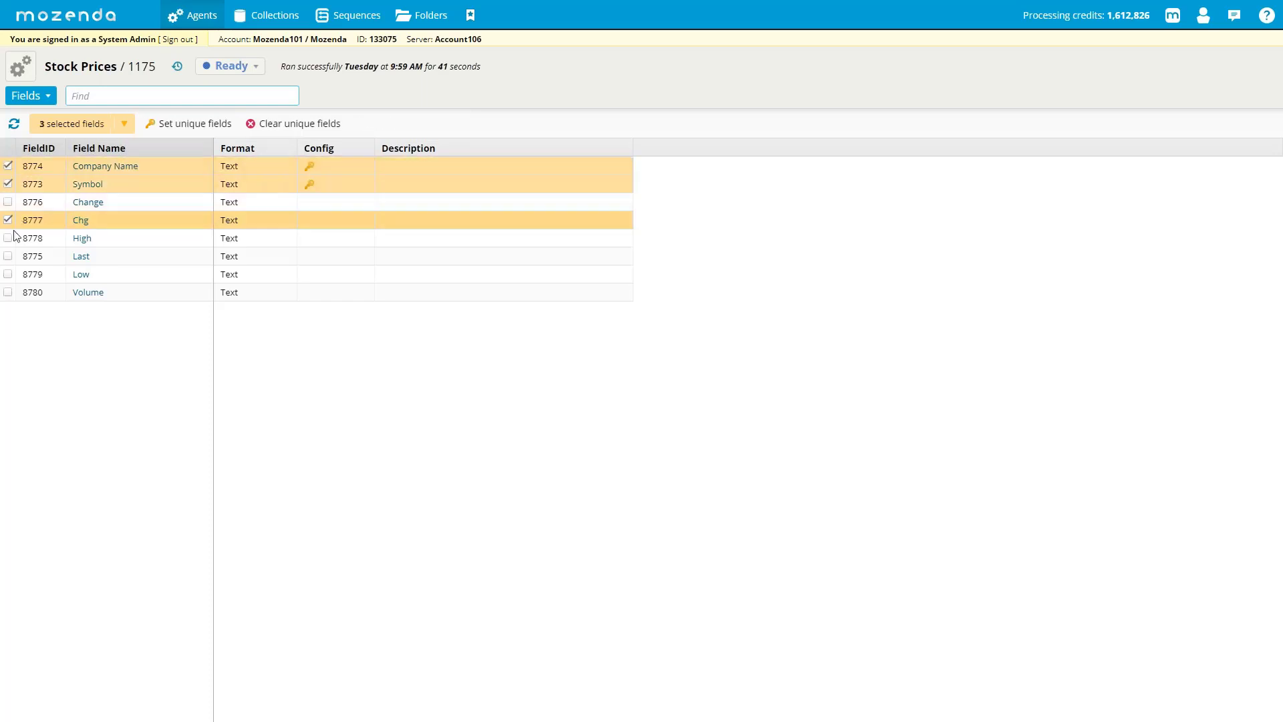
left_click(8, 220)
left_click(8, 184)
left_click(8, 166)
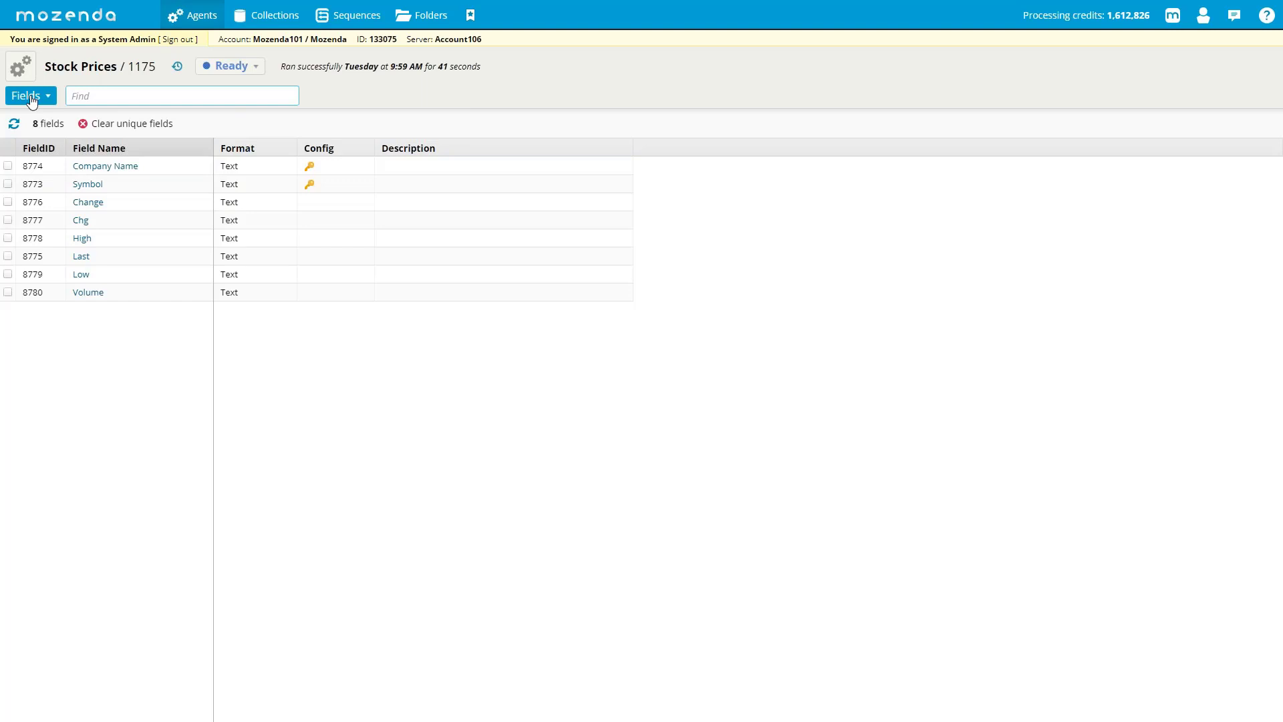
Return to the Stock Prices data and turn on change markup for the changed items
left_click(47, 101)
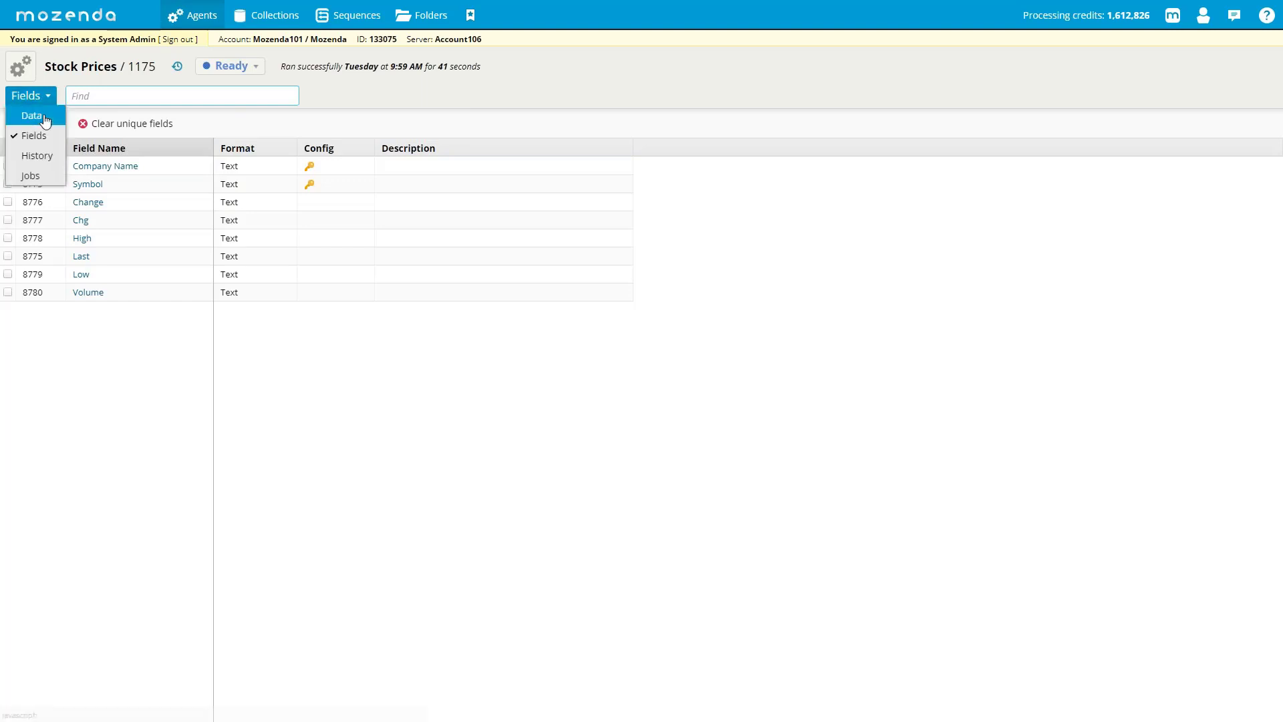
left_click(46, 119)
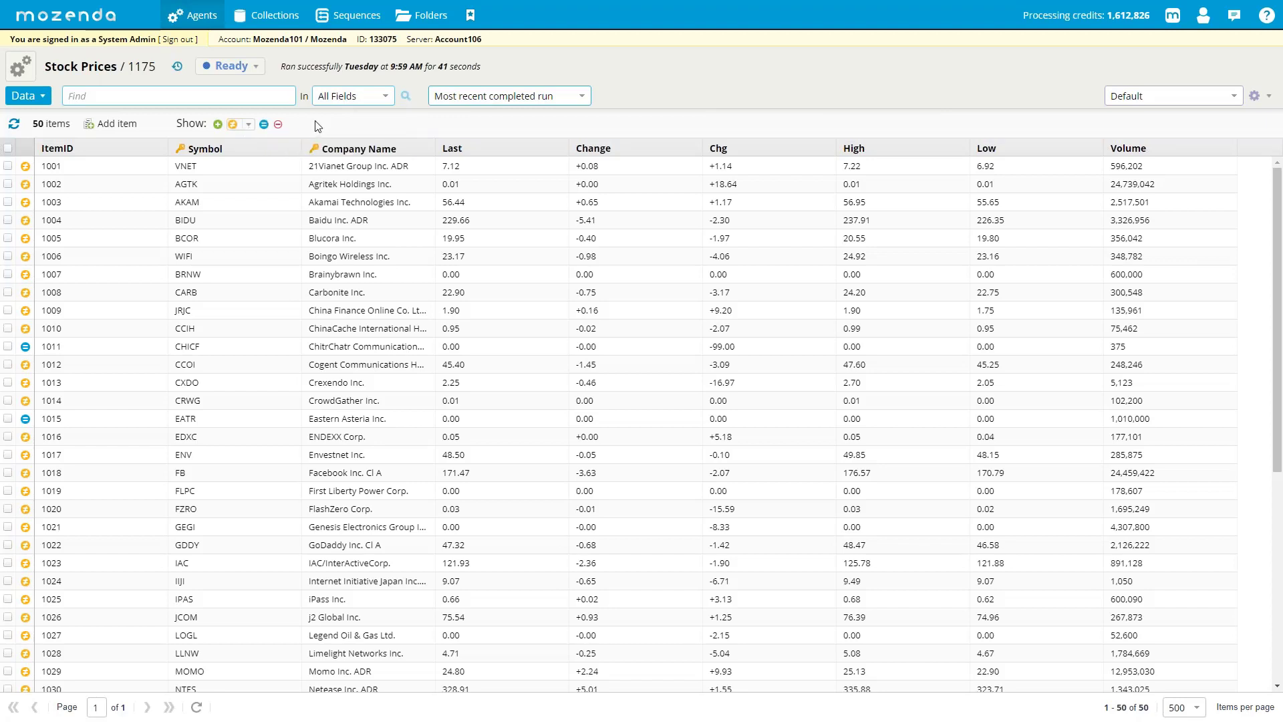
left_click(249, 127)
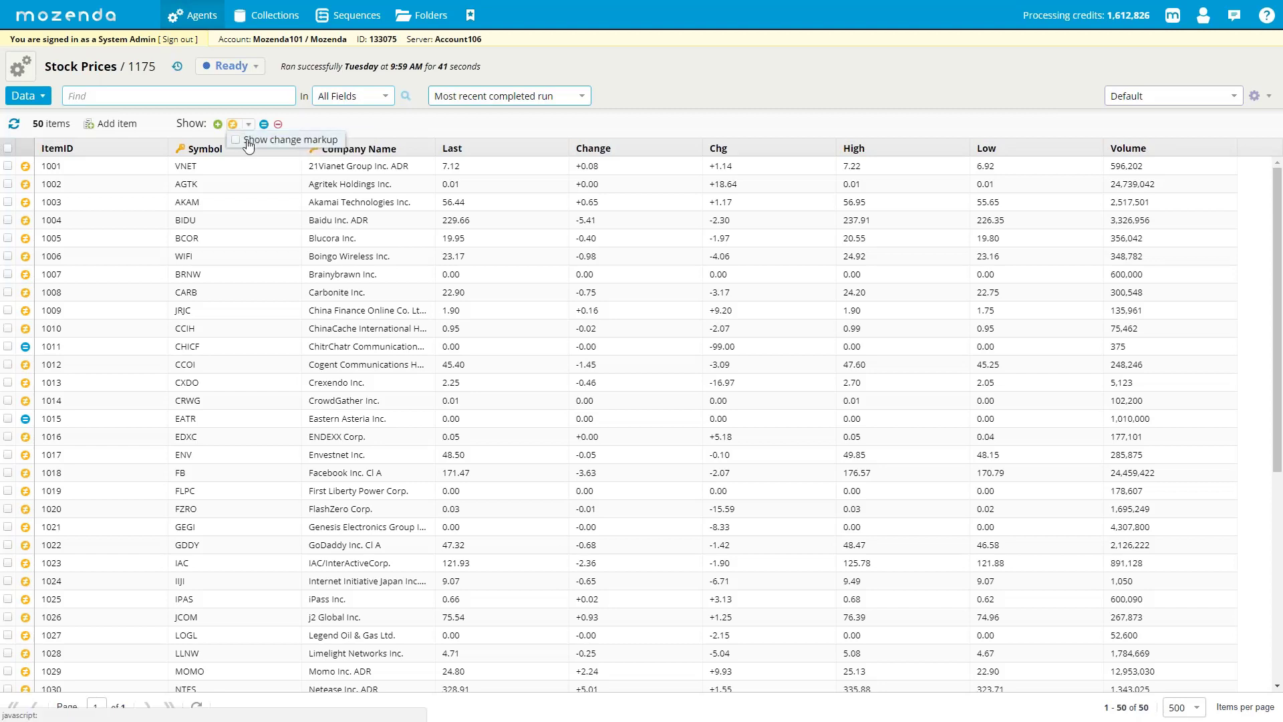
left_click(249, 142)
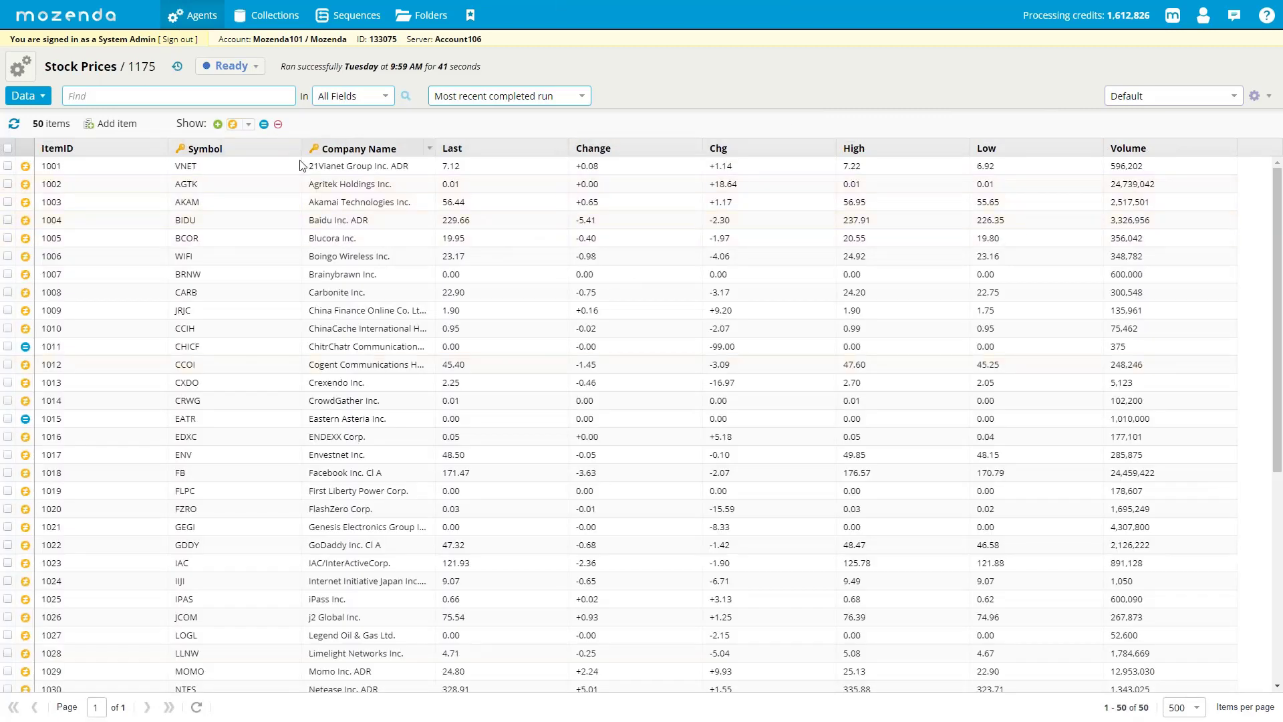
left_click(249, 124)
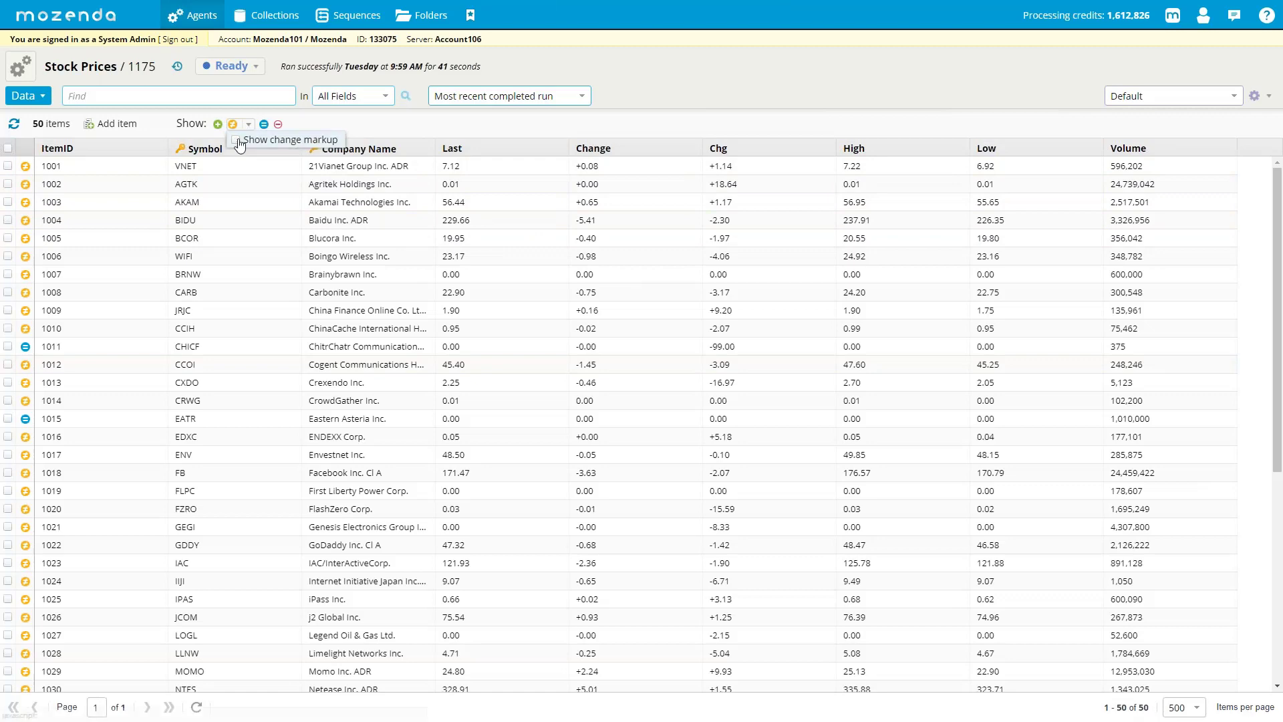
left_click(238, 141)
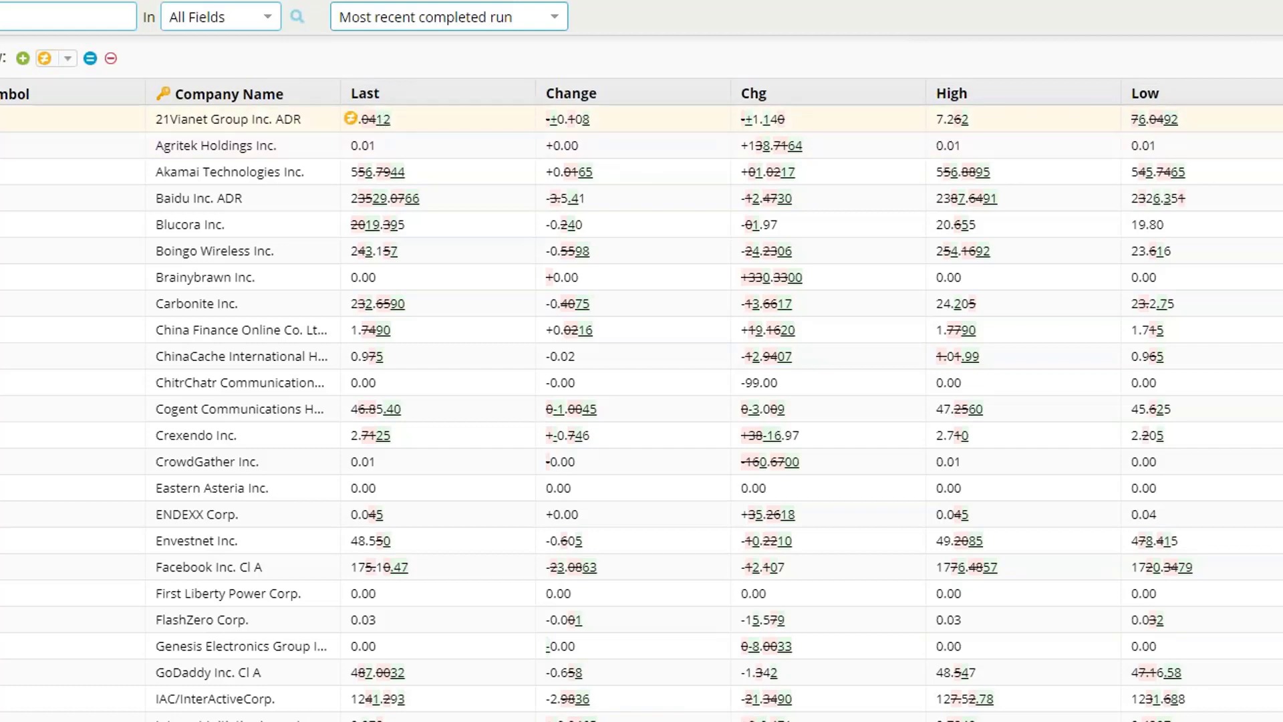
View the field changes for 21Vianet Group's Last value and for Brainybrawn's Volume value
left_click(351, 120)
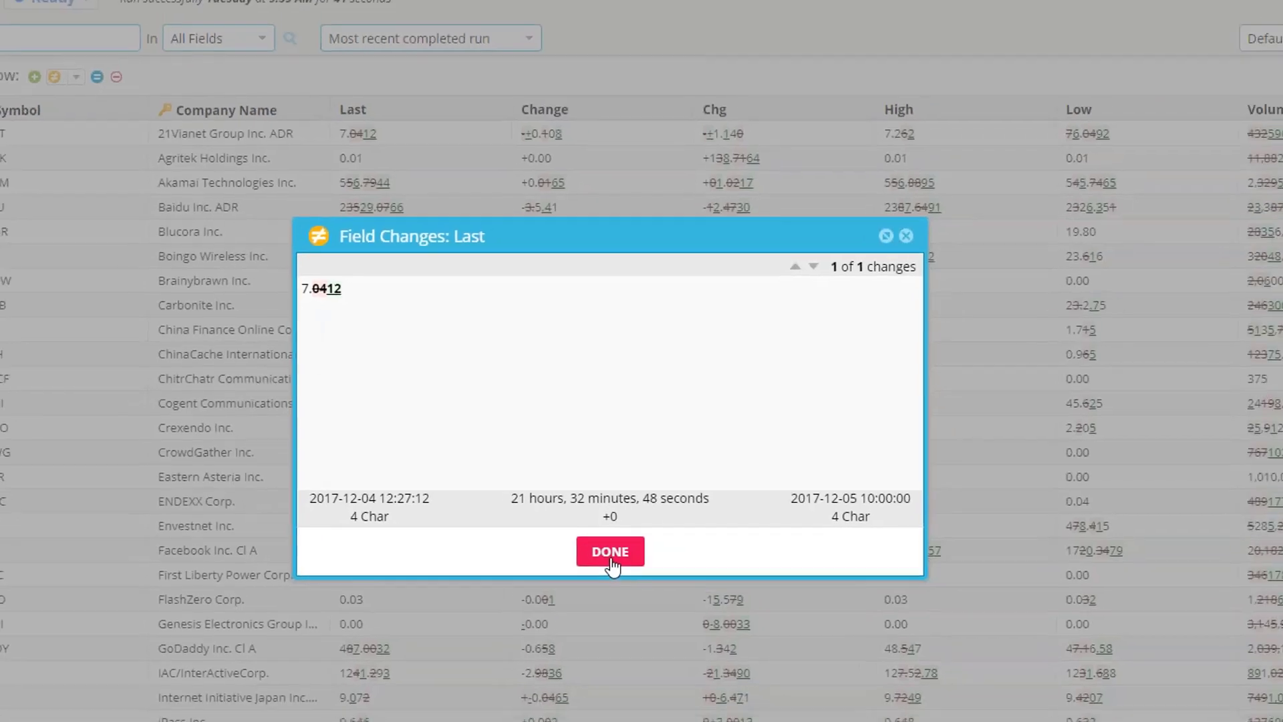
left_click(610, 554)
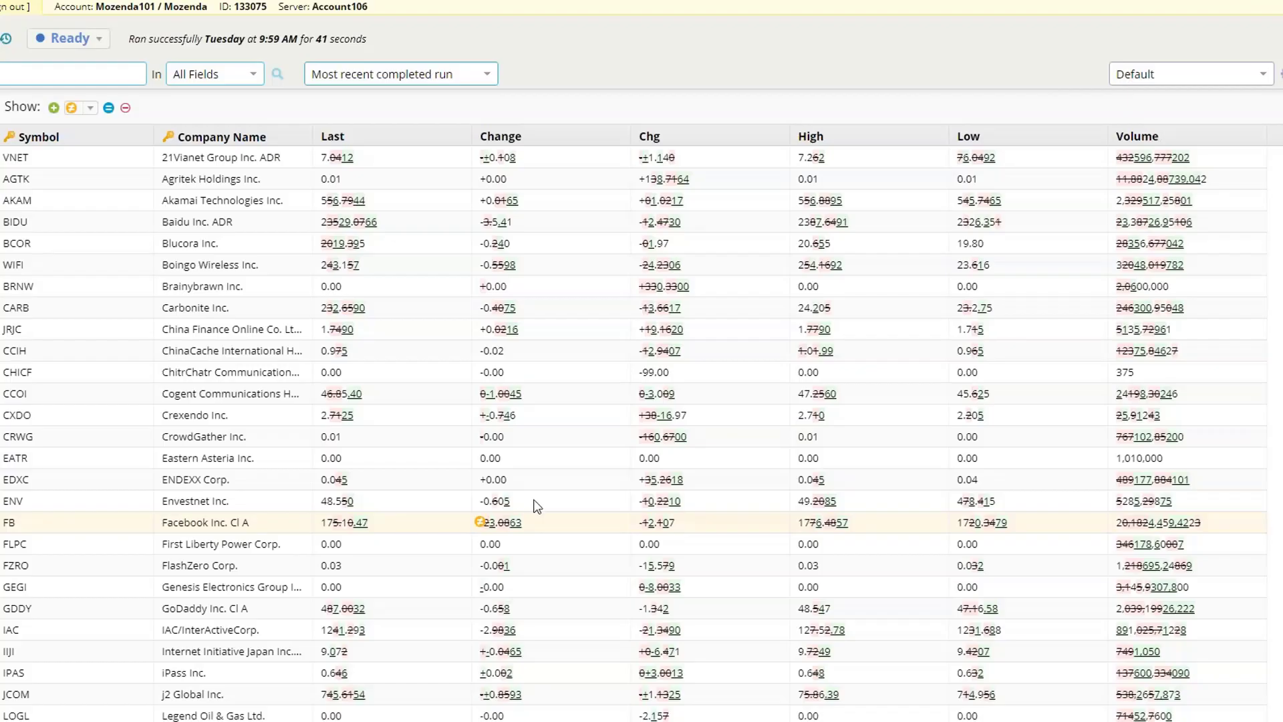
double_click(133, 287)
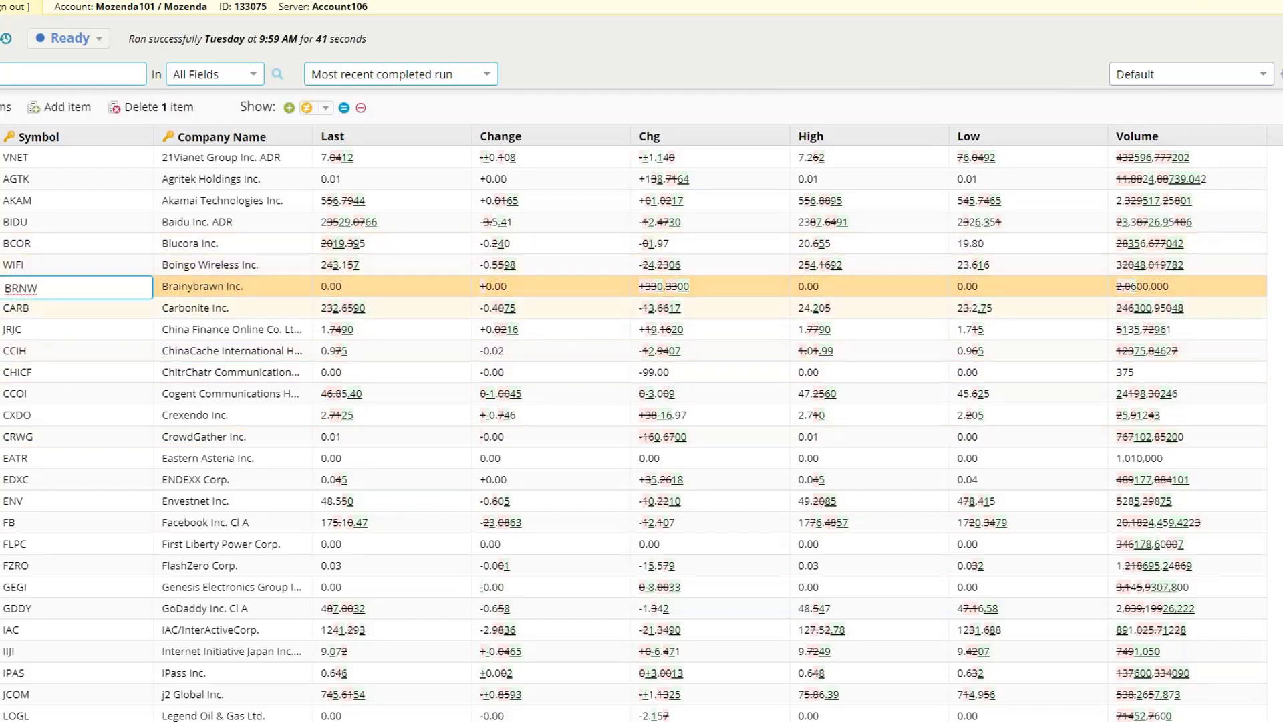
mouse_move(1119, 294)
left_click(1115, 286)
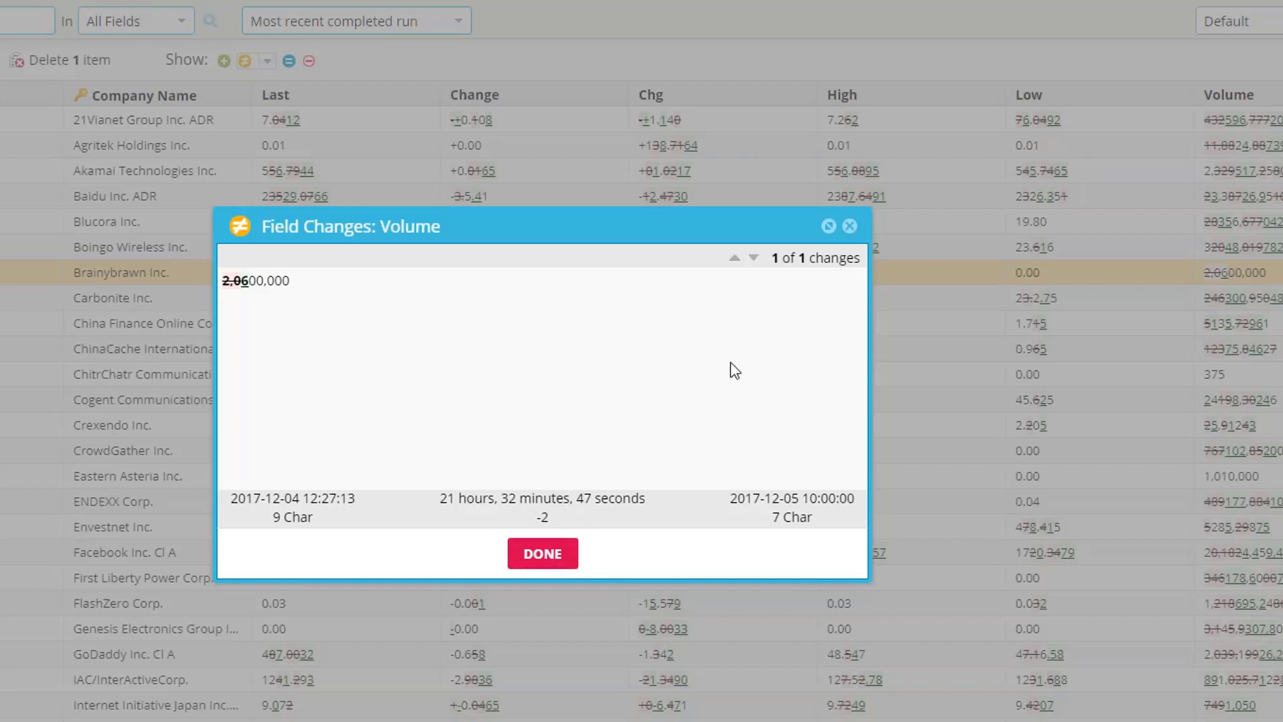
View the field changes for Carbonite Inc.'s Volume value and move forward and back through its recorded changes
left_click(533, 558)
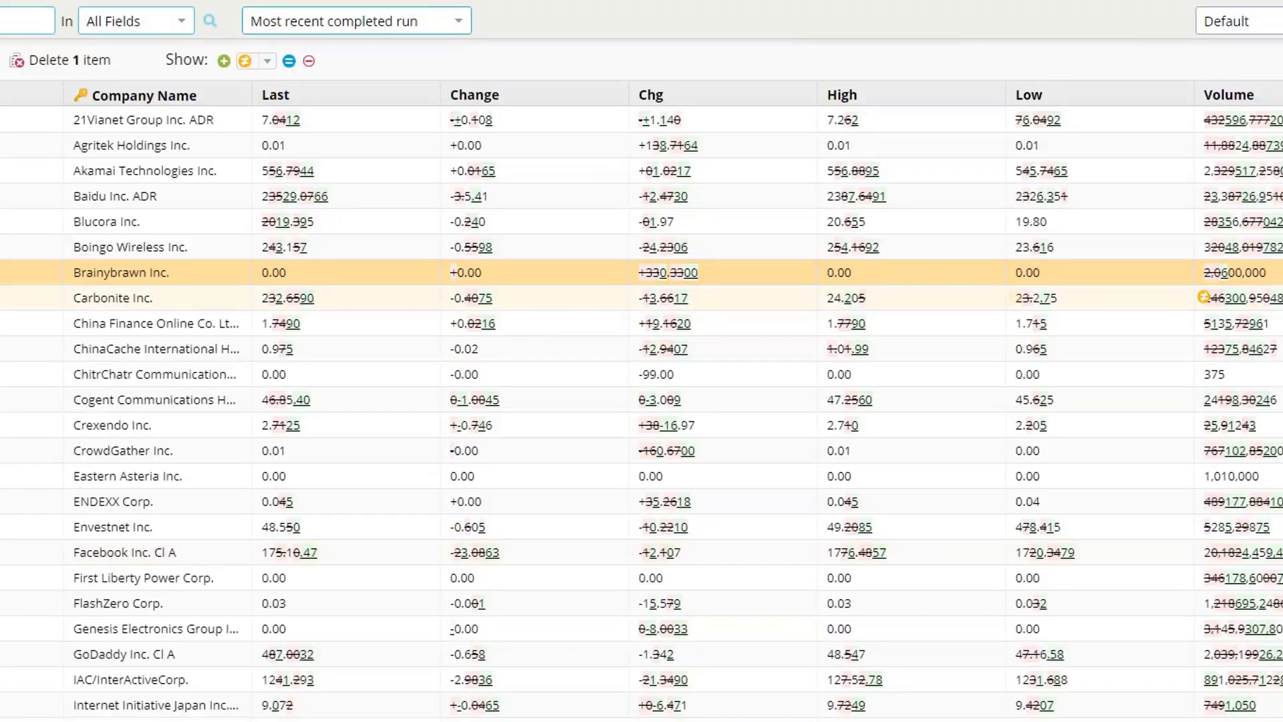
left_click(1203, 298)
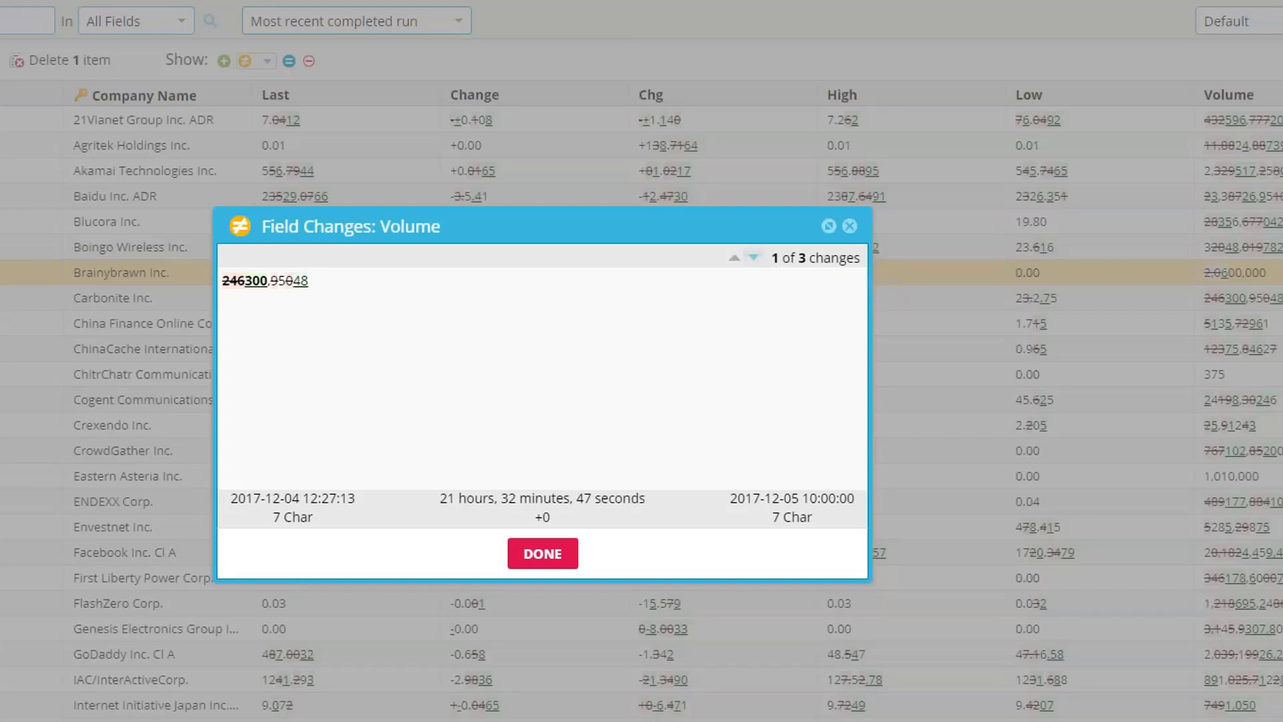
left_click(753, 258)
left_click(734, 257)
left_click(734, 257)
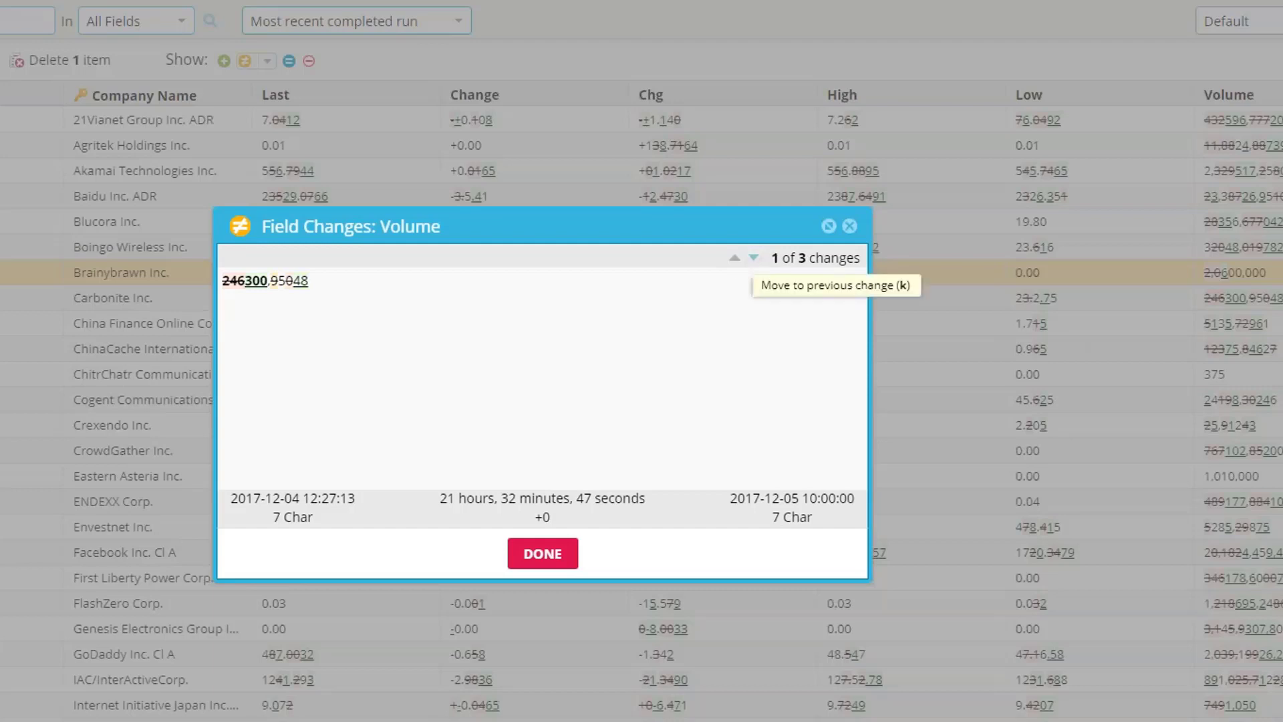
left_click(569, 560)
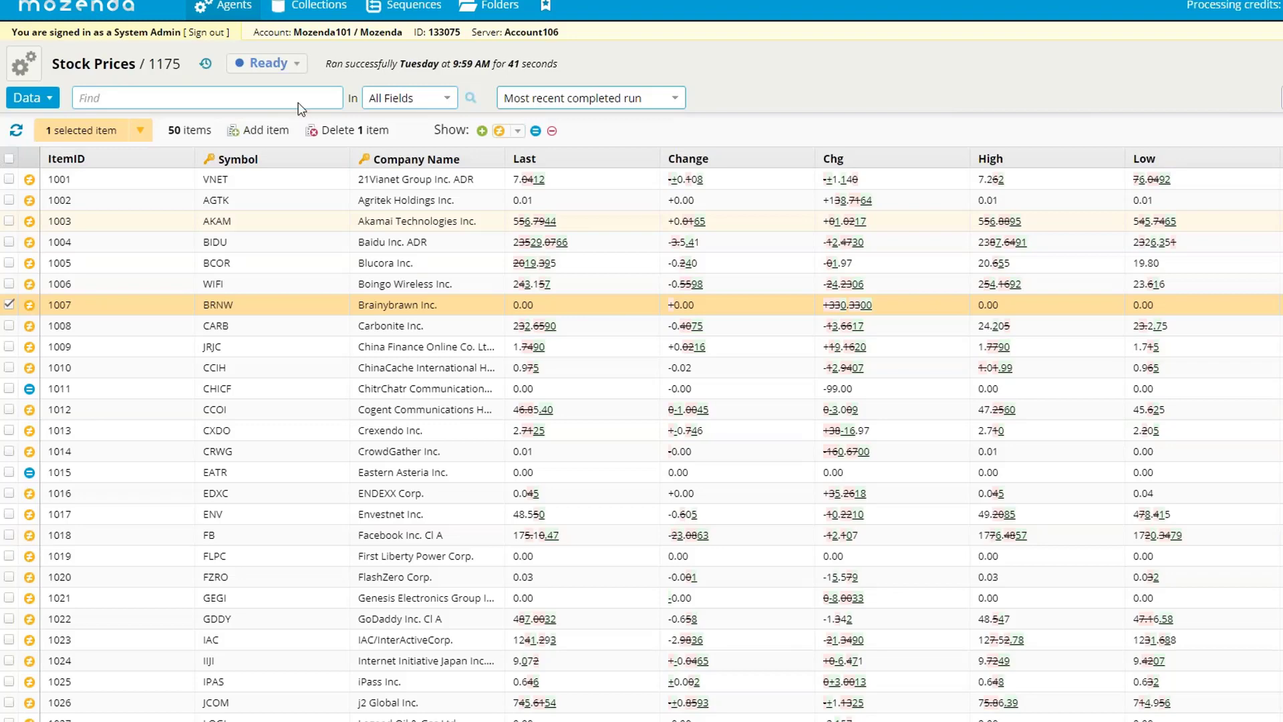
Export the Stock Prices agent's most recent completed run with change markup included and download it as a CSV file
left_click(25, 69)
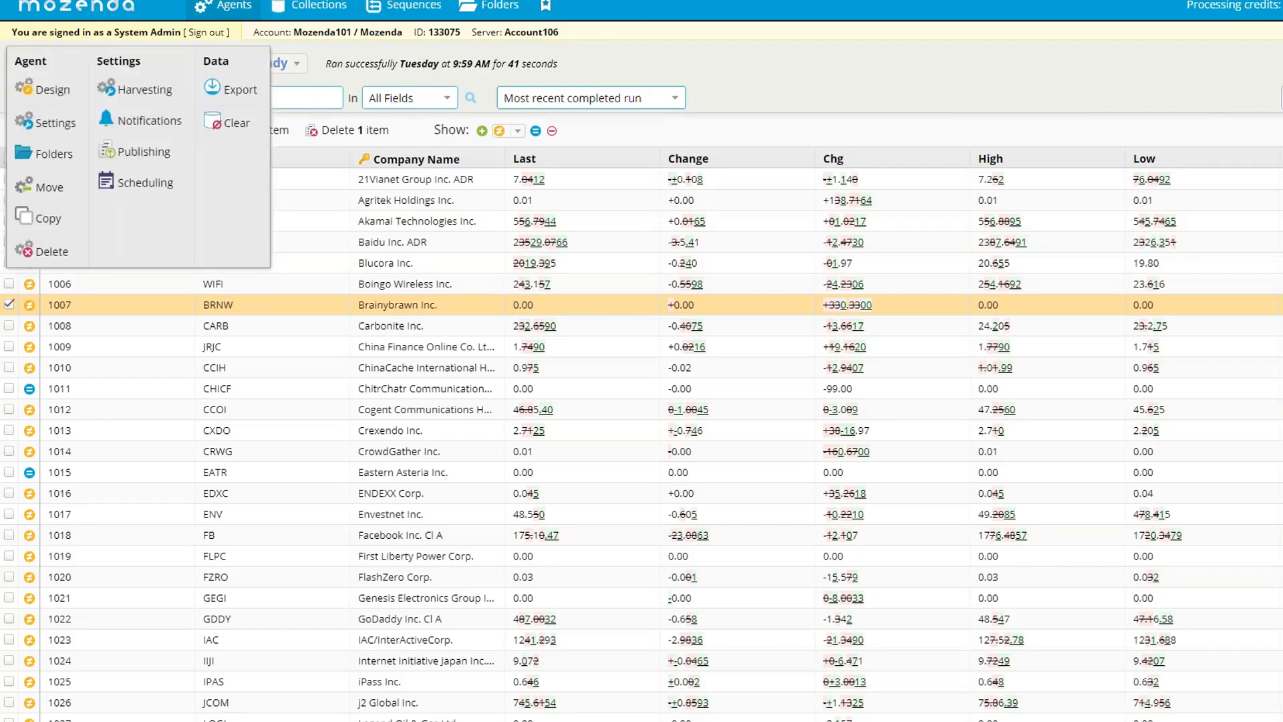
left_click(230, 90)
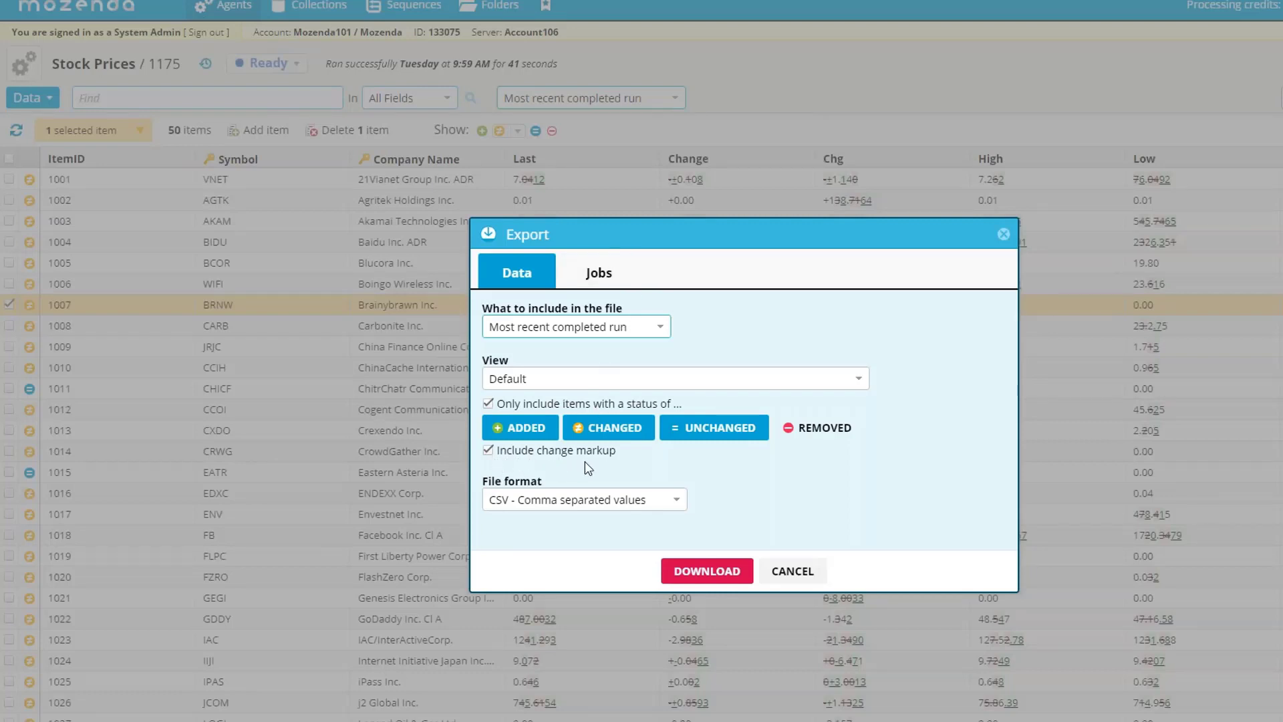
left_click(488, 451)
left_click(488, 449)
left_click(666, 499)
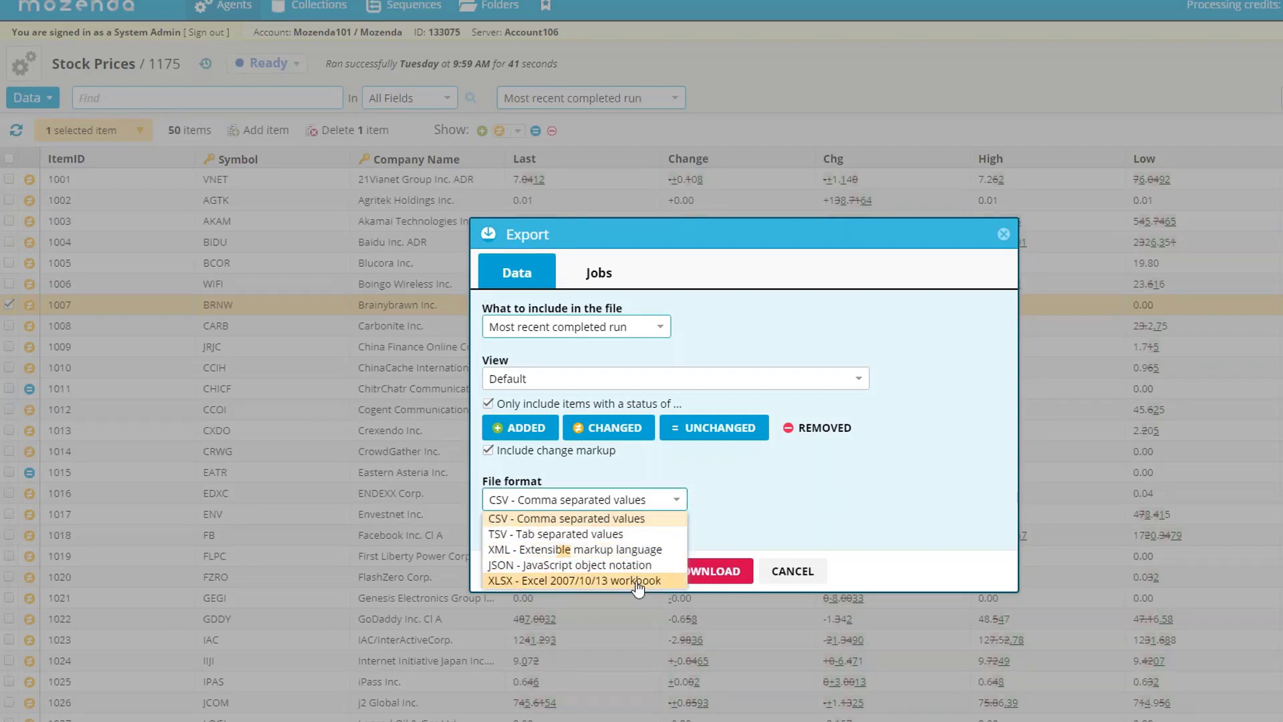
left_click(797, 493)
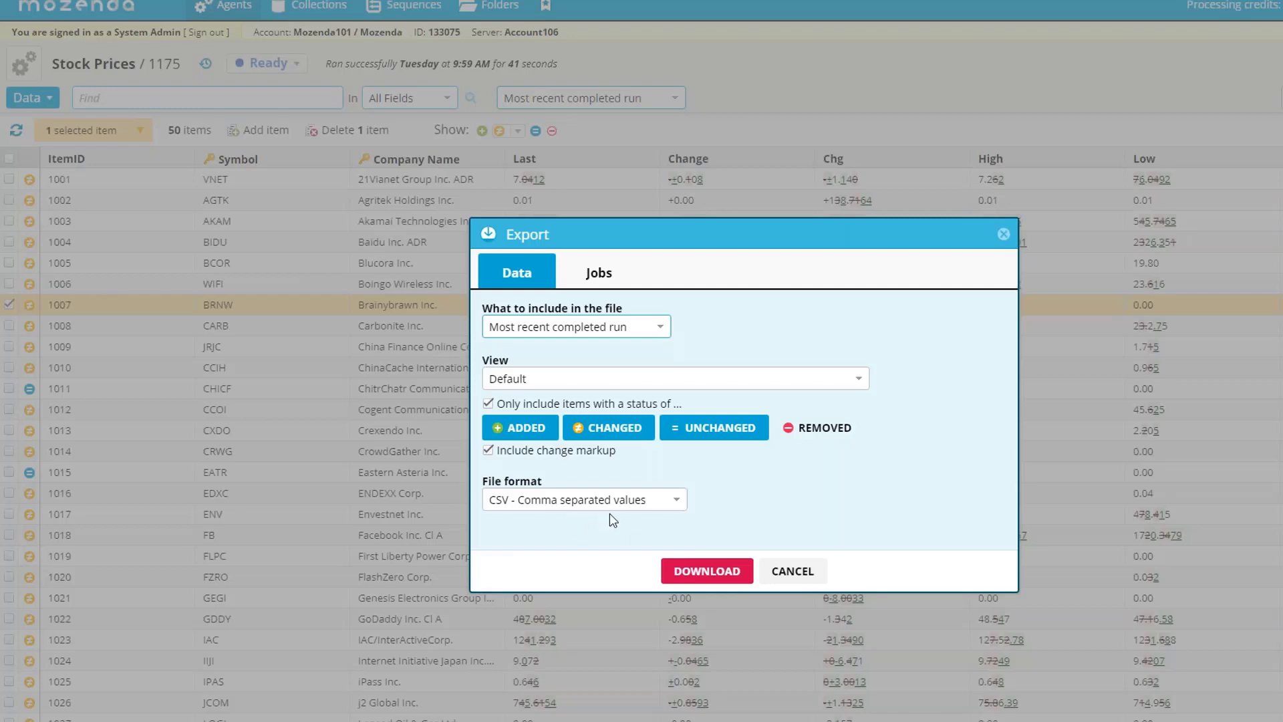
left_click(707, 570)
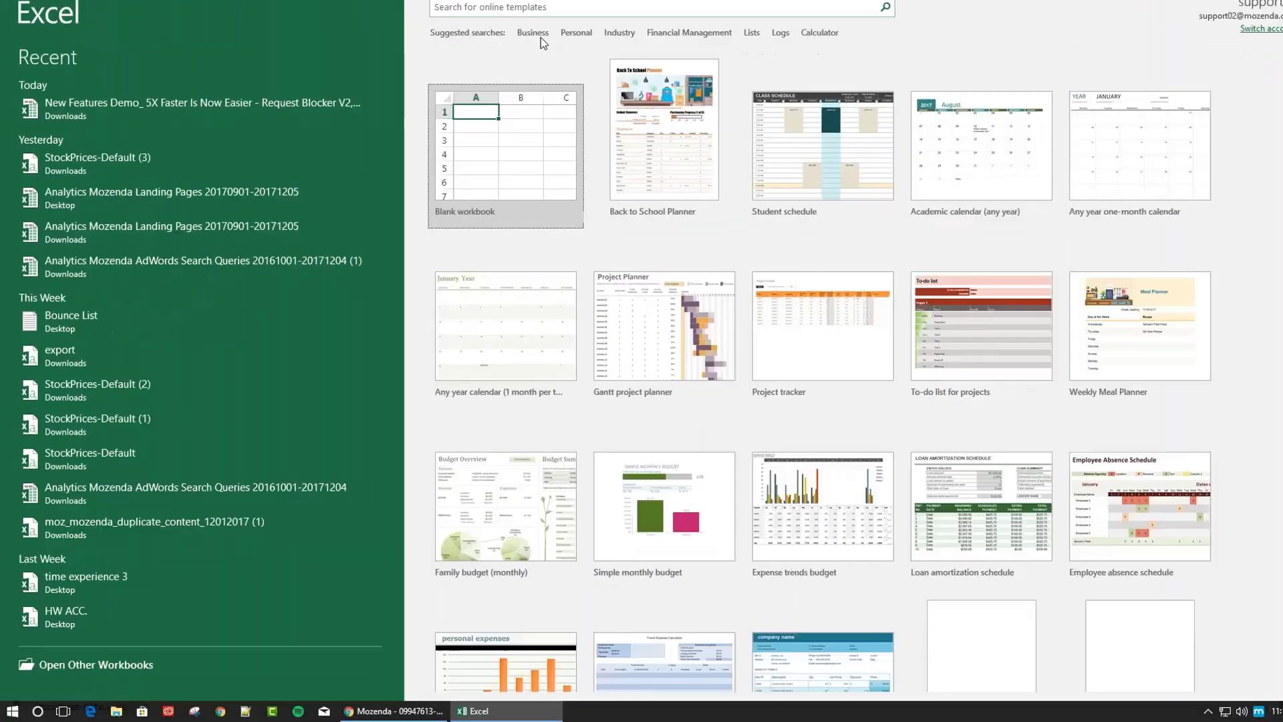
Check the downloaded StockPrices-Default CSV file in the browser, and create a blank workbook in Excel
left_click(502, 143)
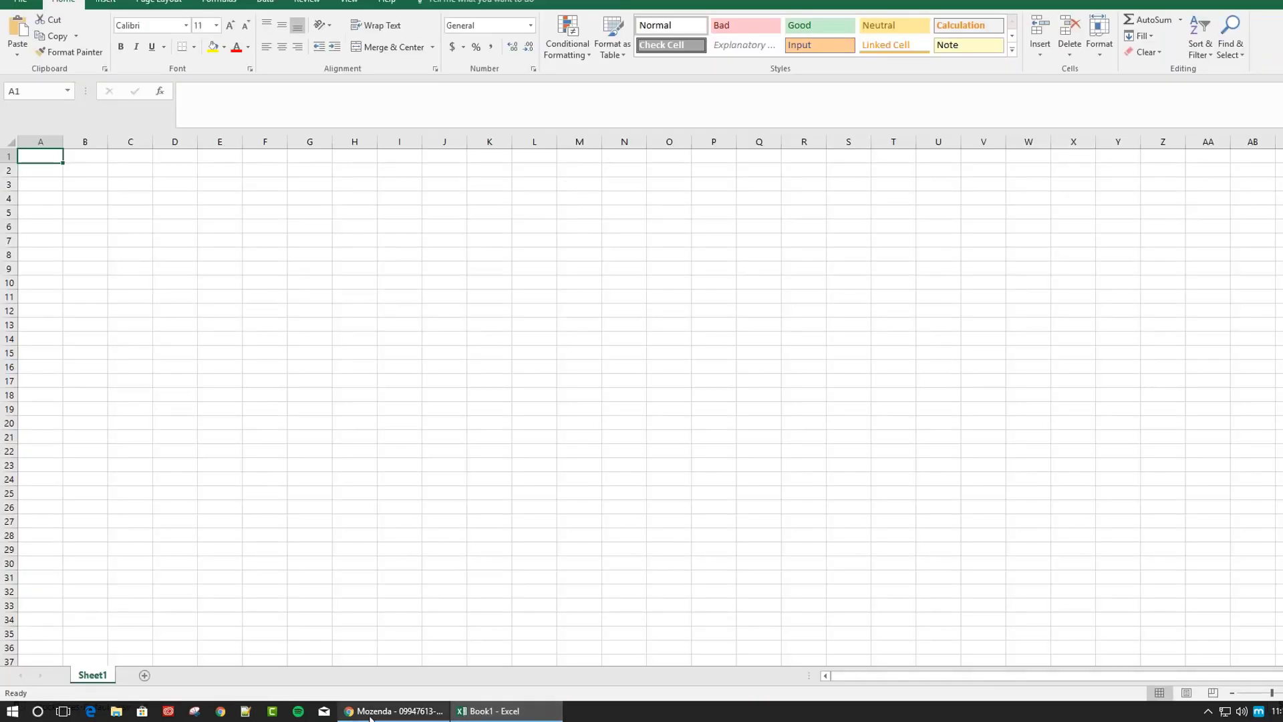
left_click(370, 712)
left_click(145, 705)
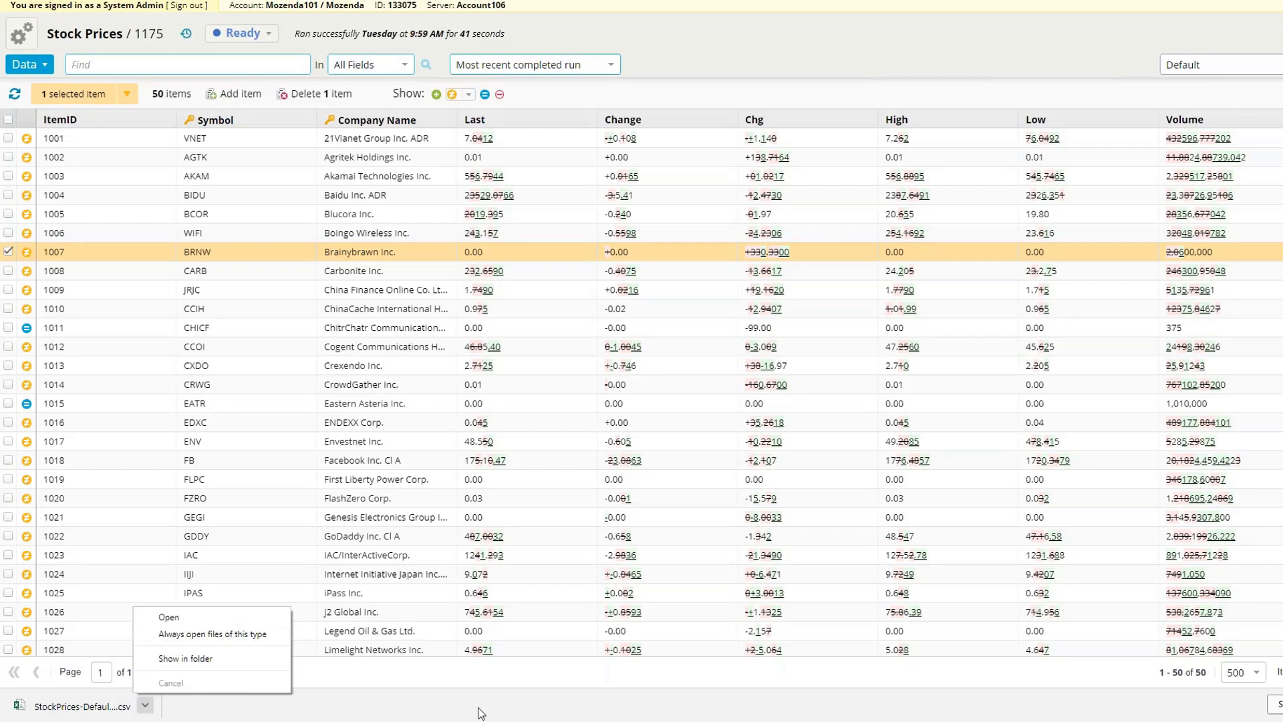
left_click(500, 668)
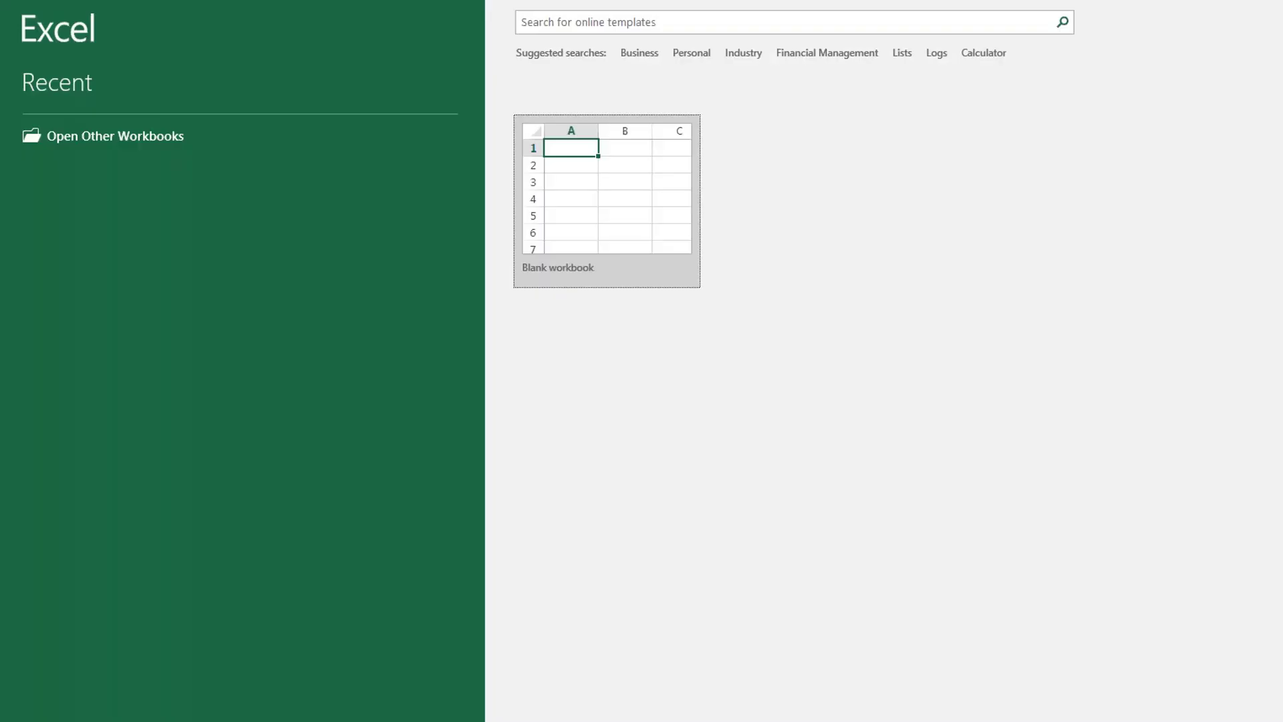
left_click(621, 194)
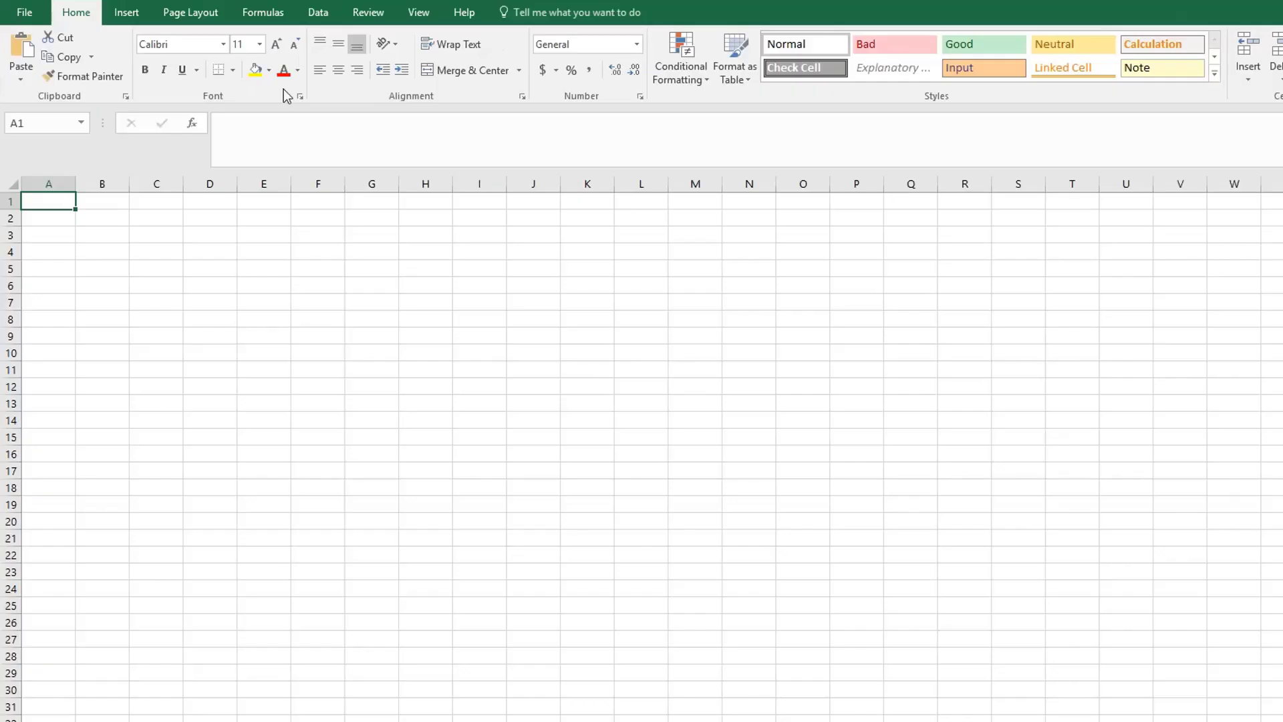
Import the StockPrices-Default (4) CSV file from the Downloads folder into the blank workbook
left_click(317, 14)
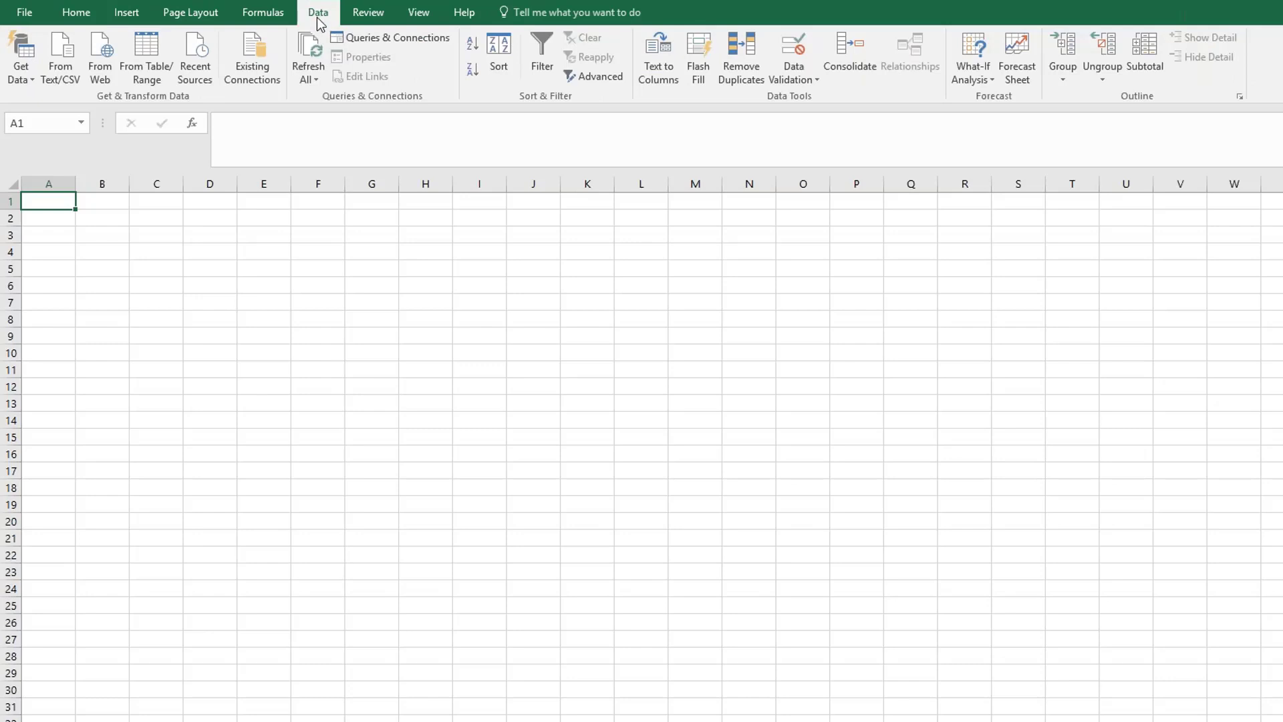
left_click(65, 78)
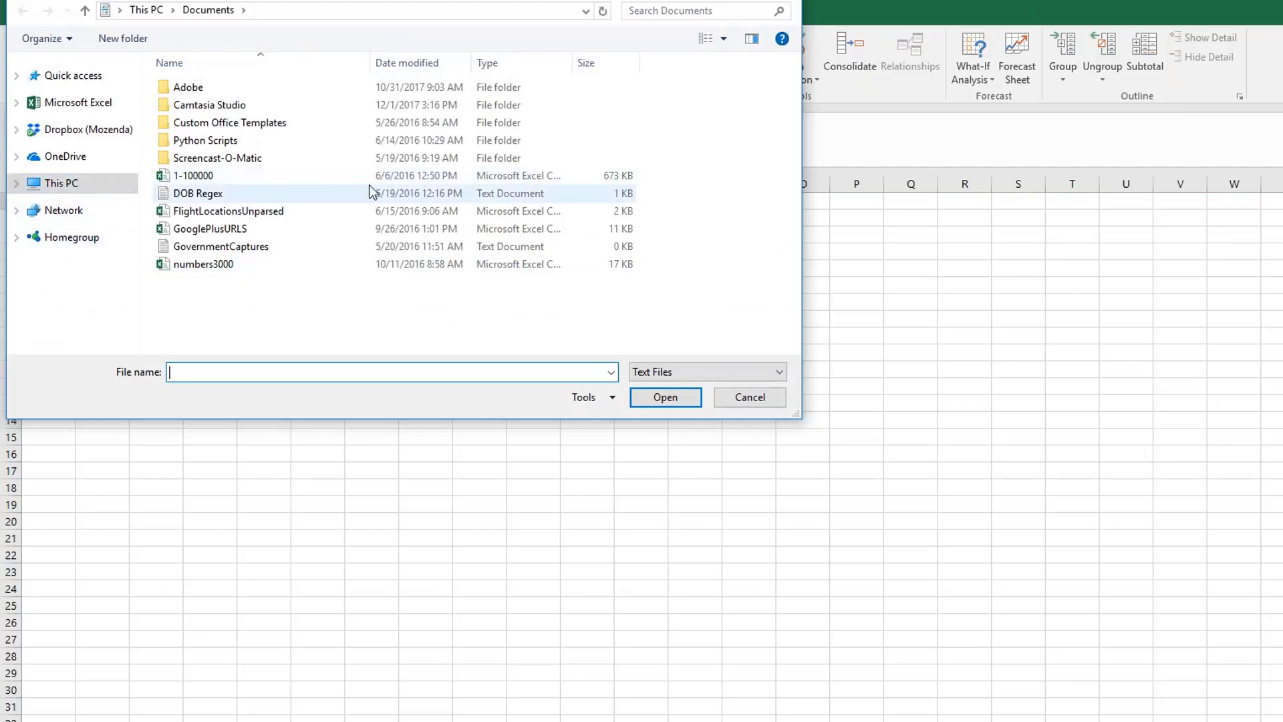
left_click(139, 12)
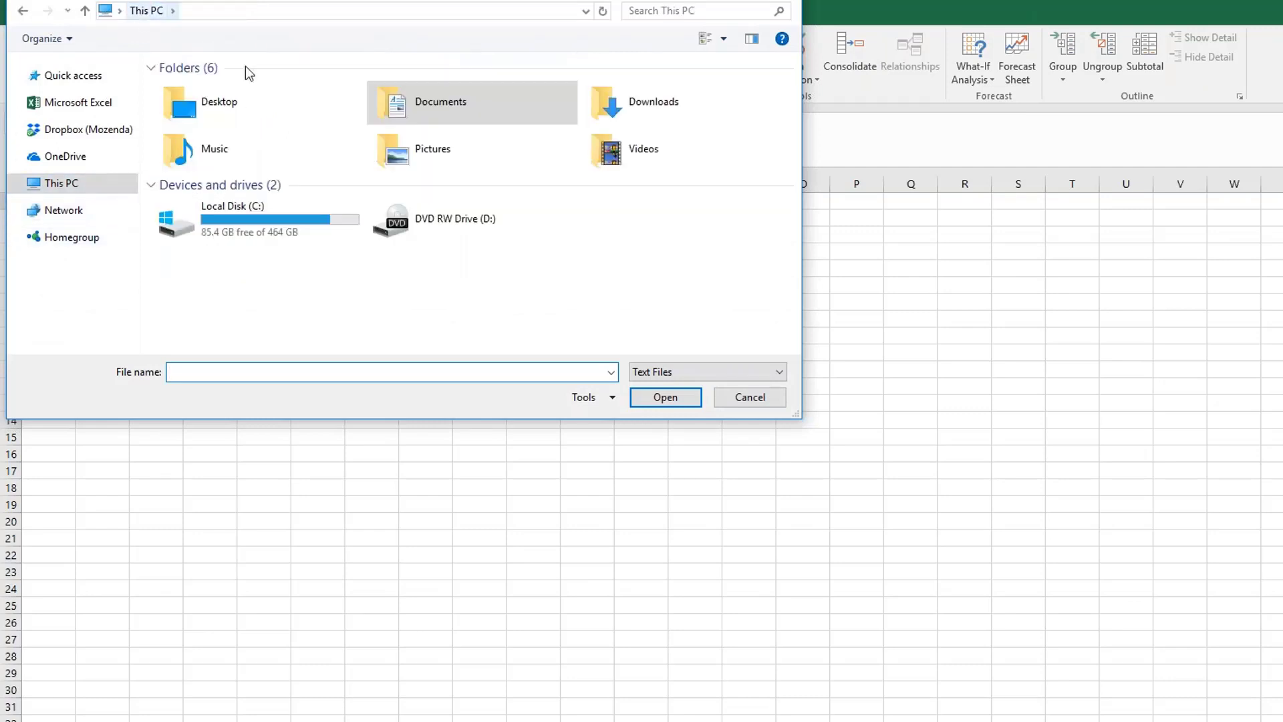
left_click(611, 119)
double_click(611, 119)
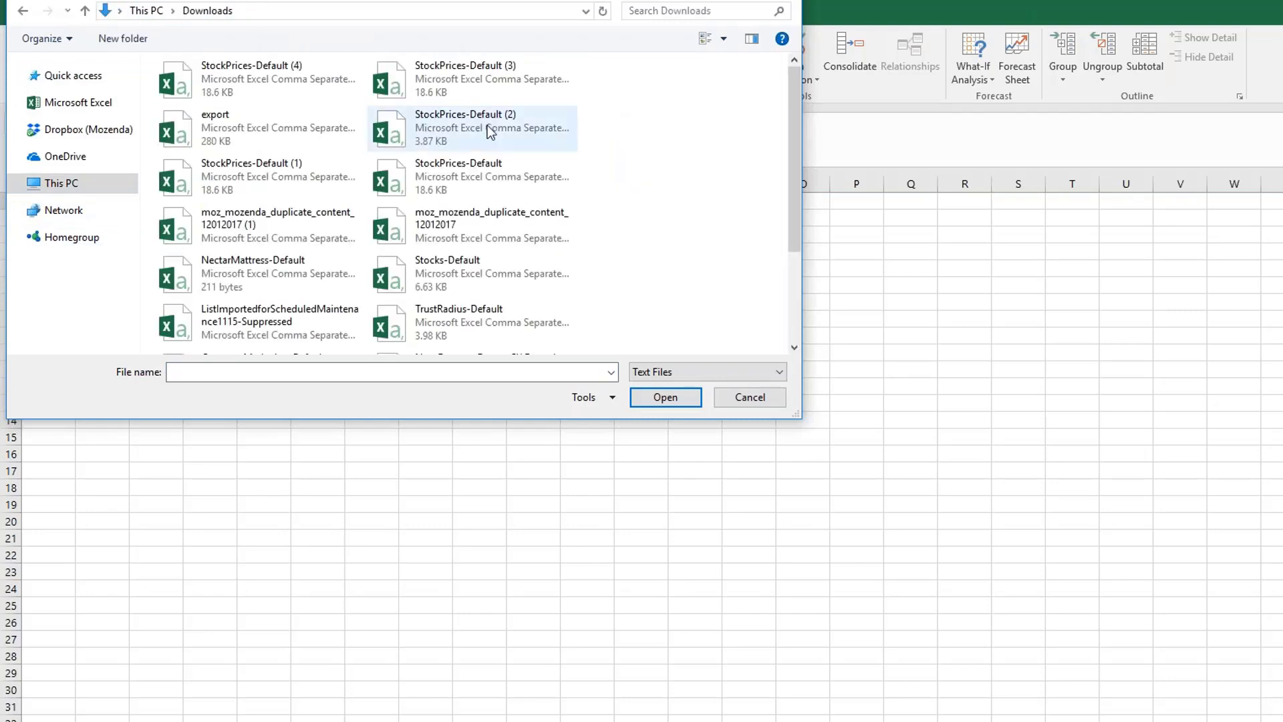
left_click(306, 100)
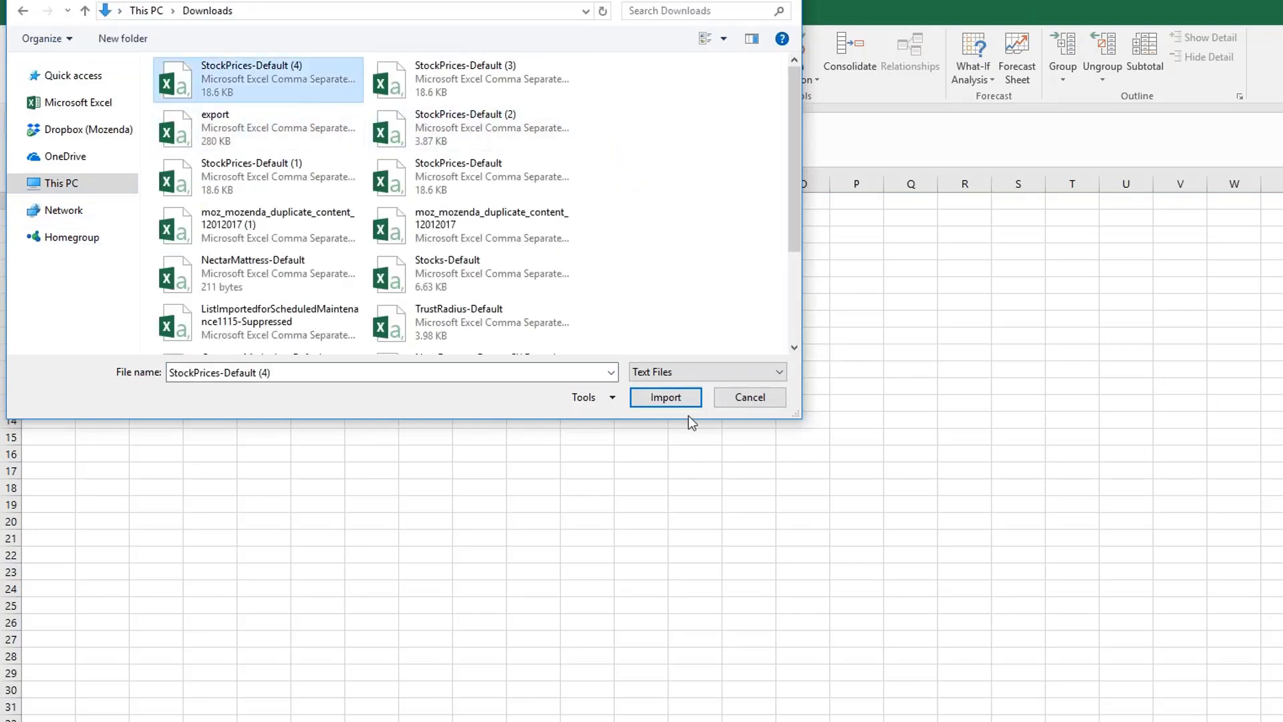
left_click(680, 397)
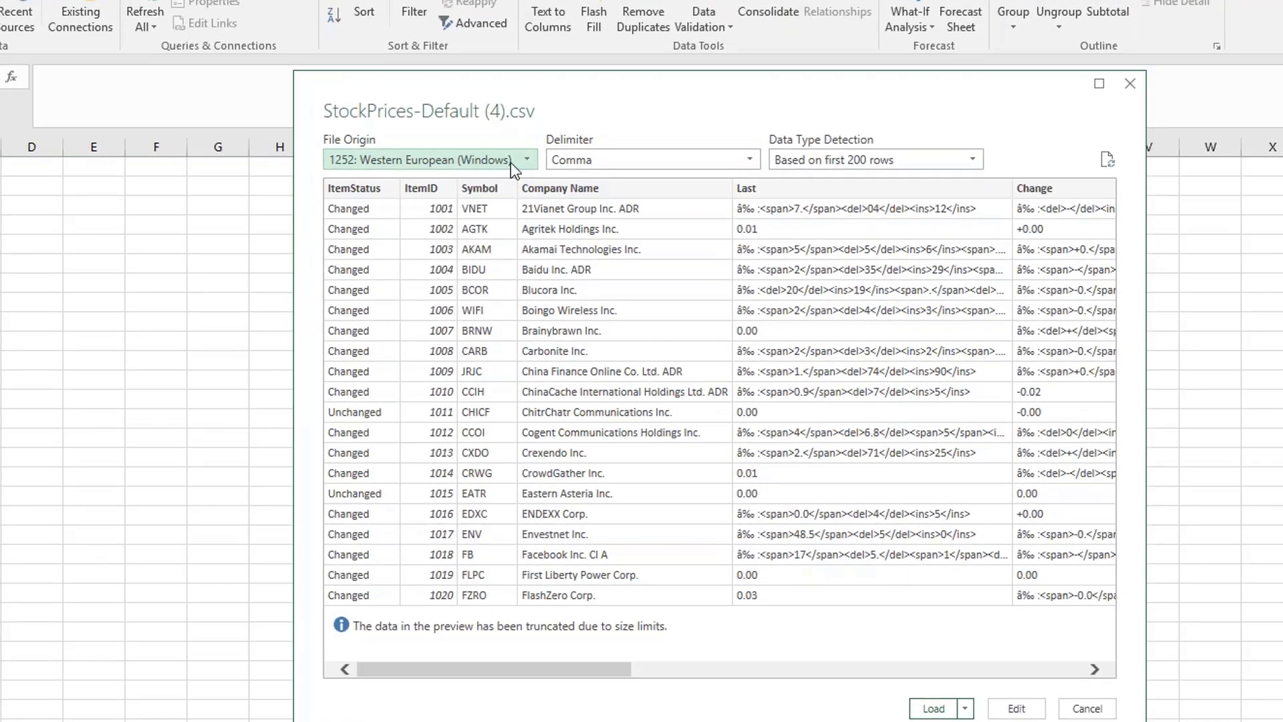
Set the file origin to 65001: Unicode (UTF-8) and data type detection to the entire dataset, and load the data
left_click(510, 162)
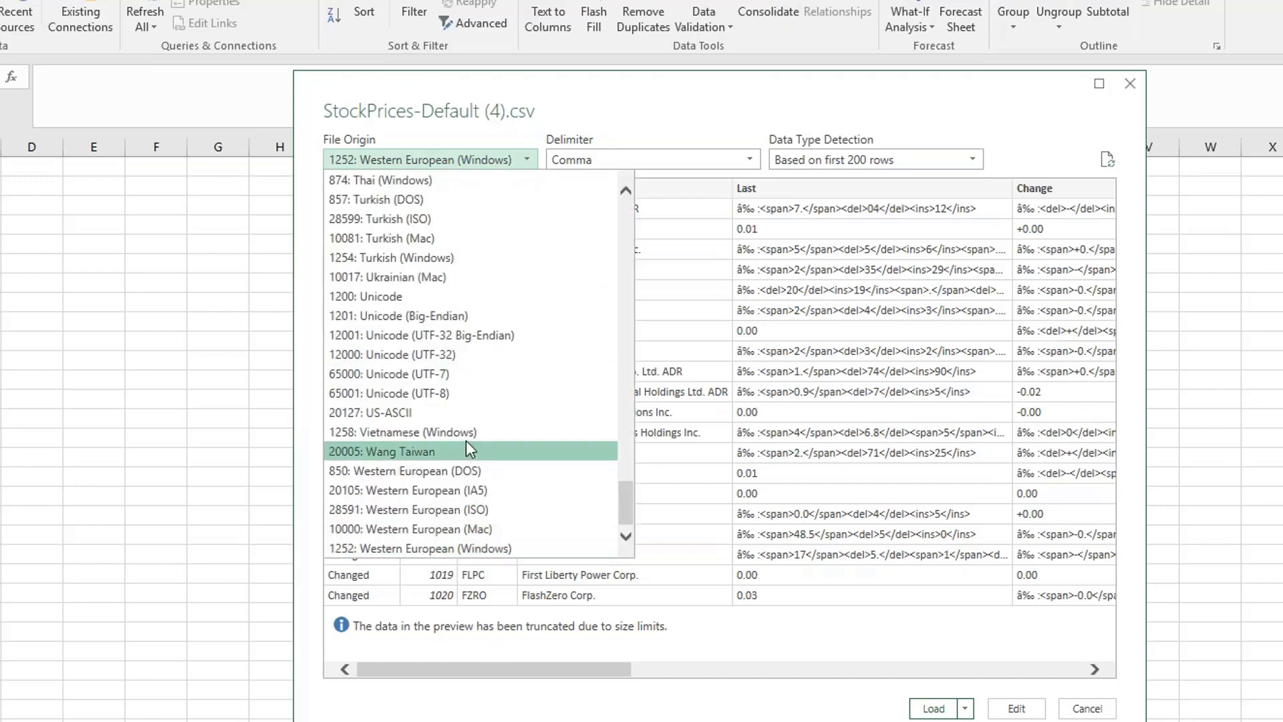
left_click(474, 393)
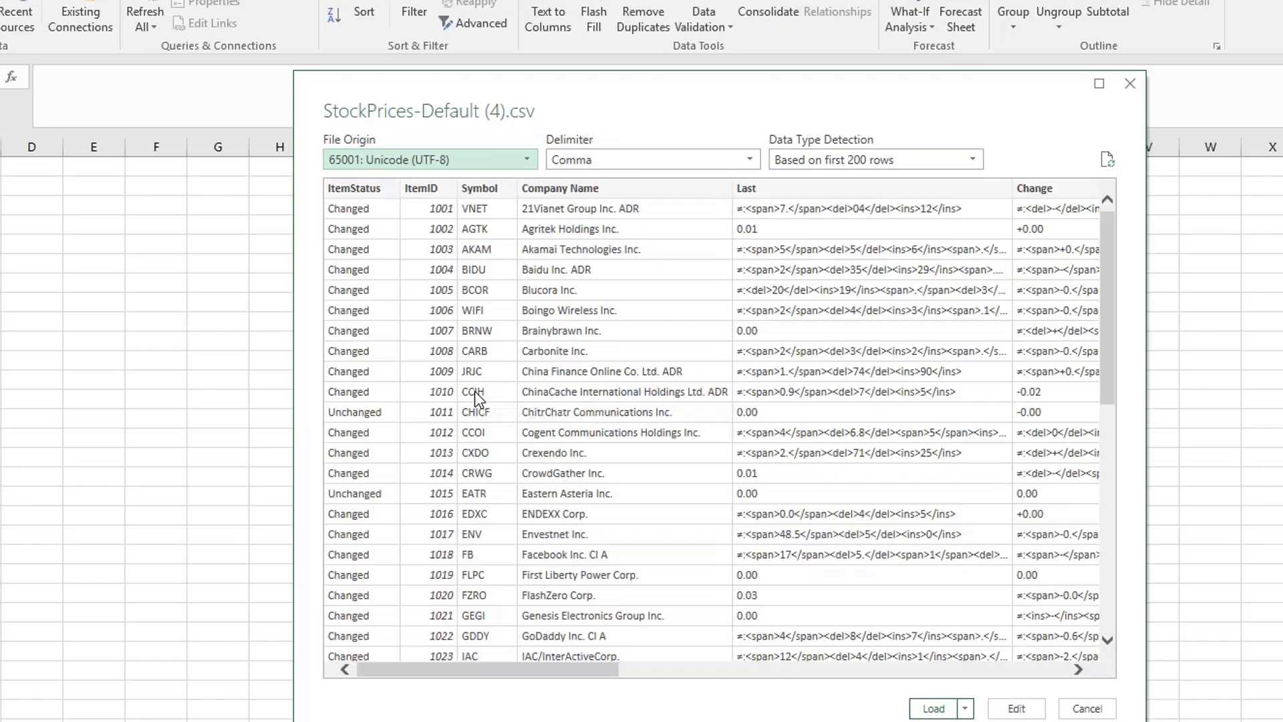
left_click(887, 163)
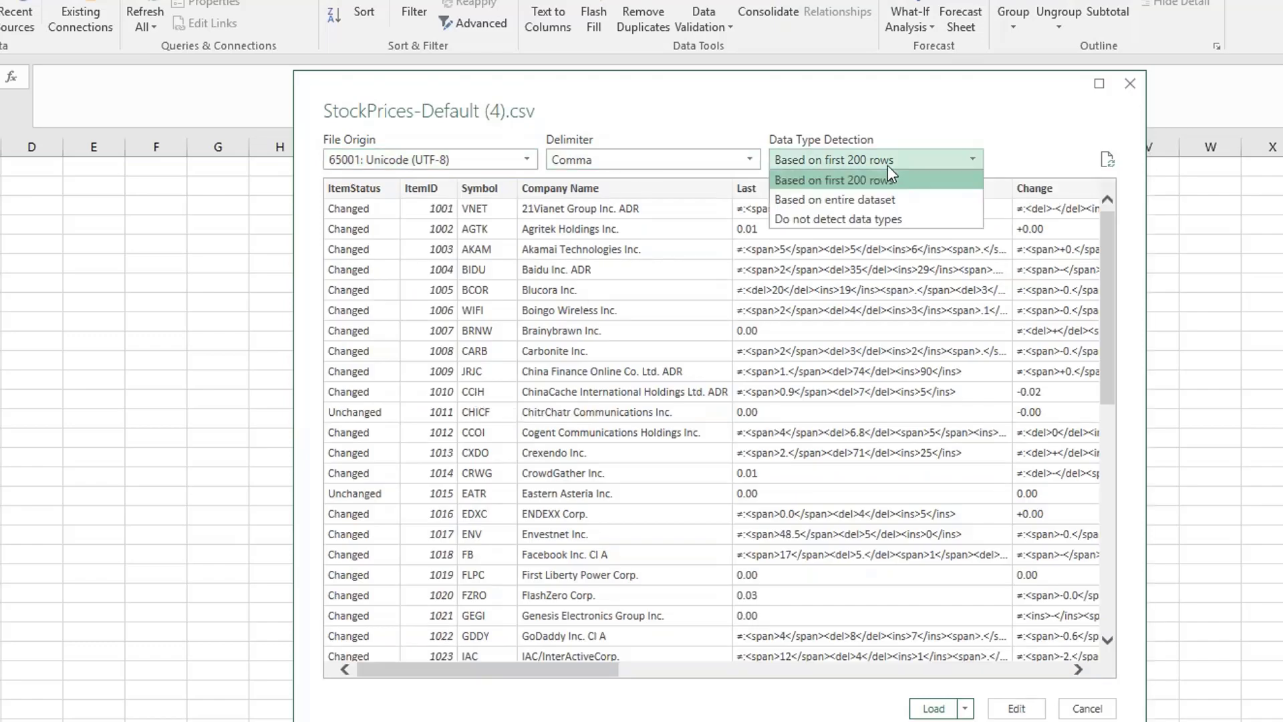
left_click(907, 200)
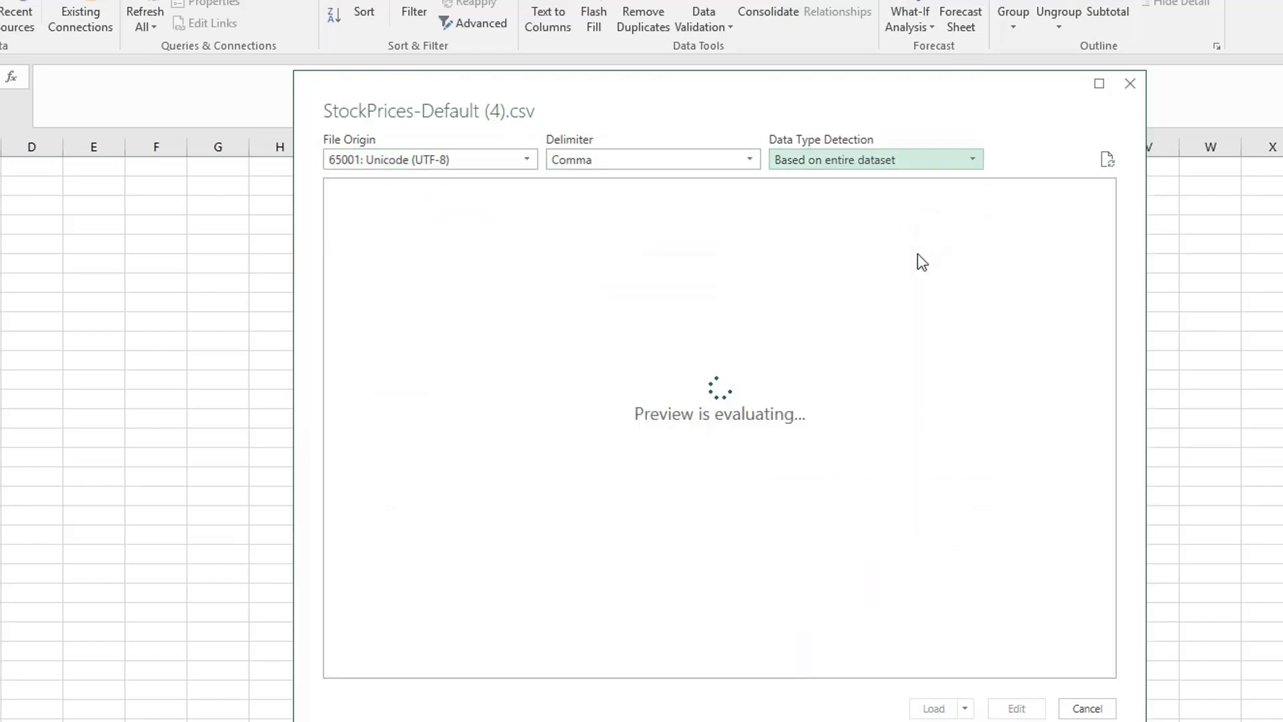
left_click(934, 709)
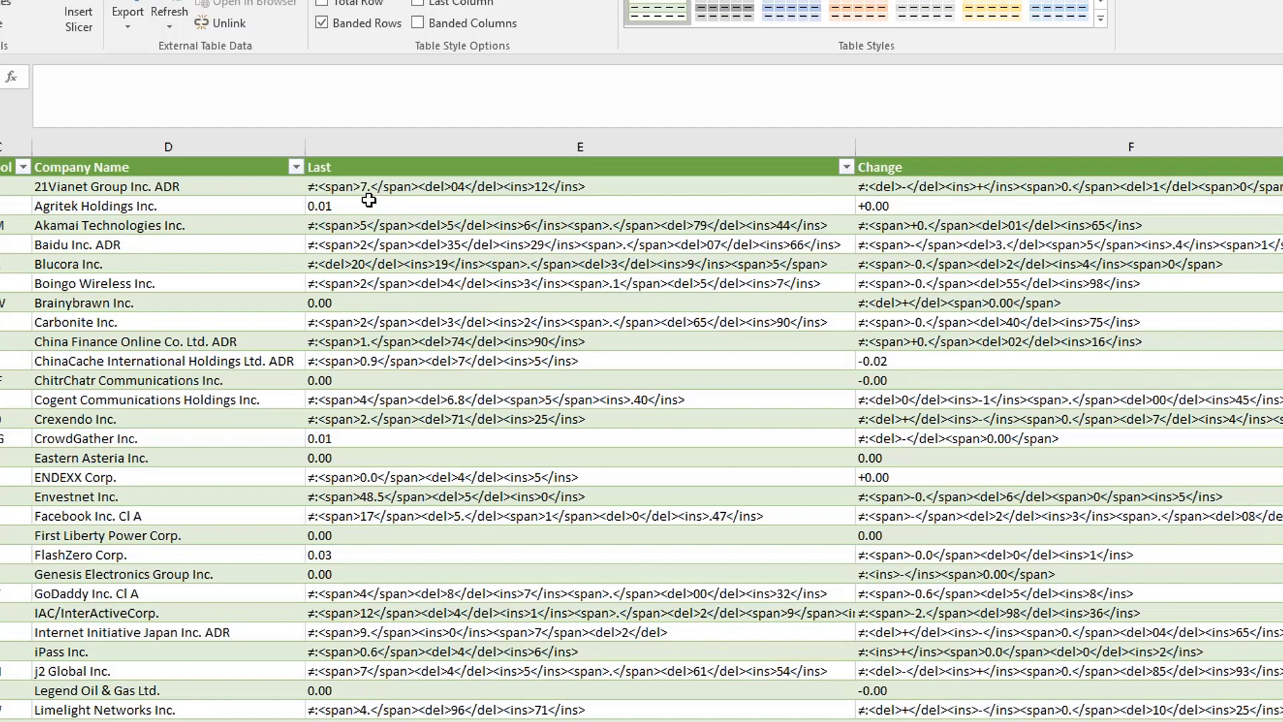
Examine the markup in 21Vianet Group's Last and Change cells and look across the remaining columns through Volume
left_click(344, 191)
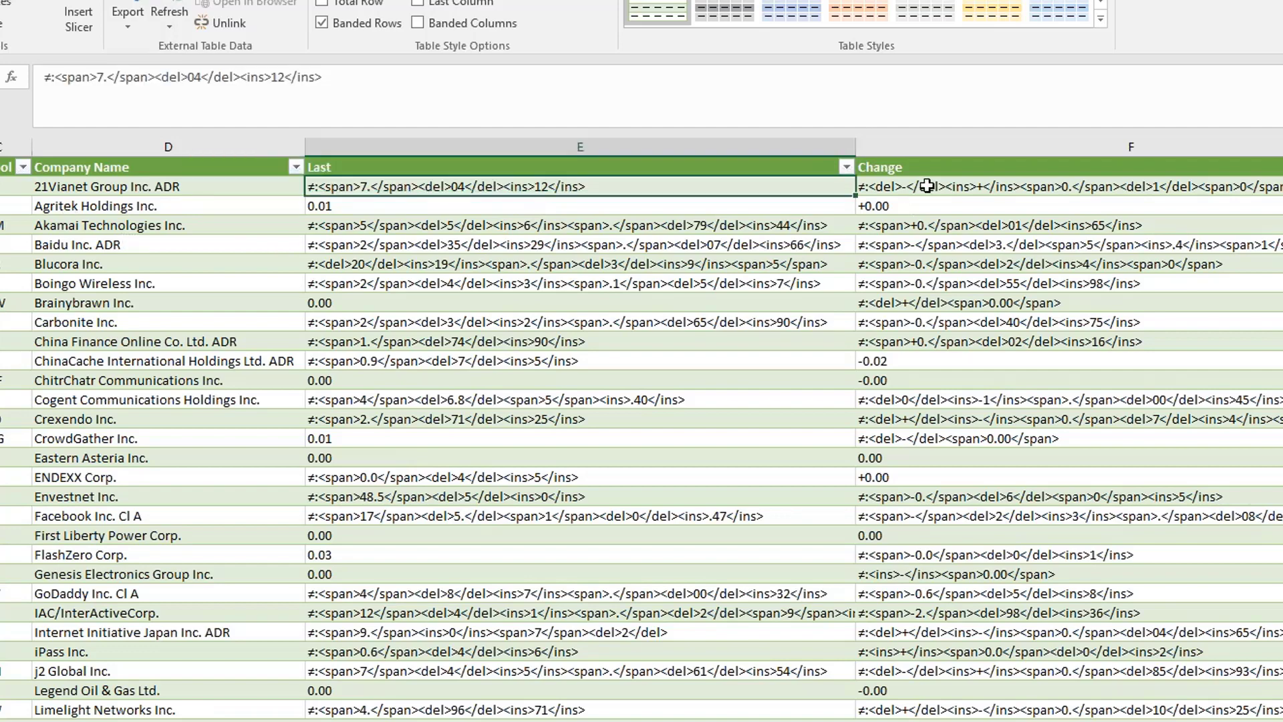
left_click(919, 182)
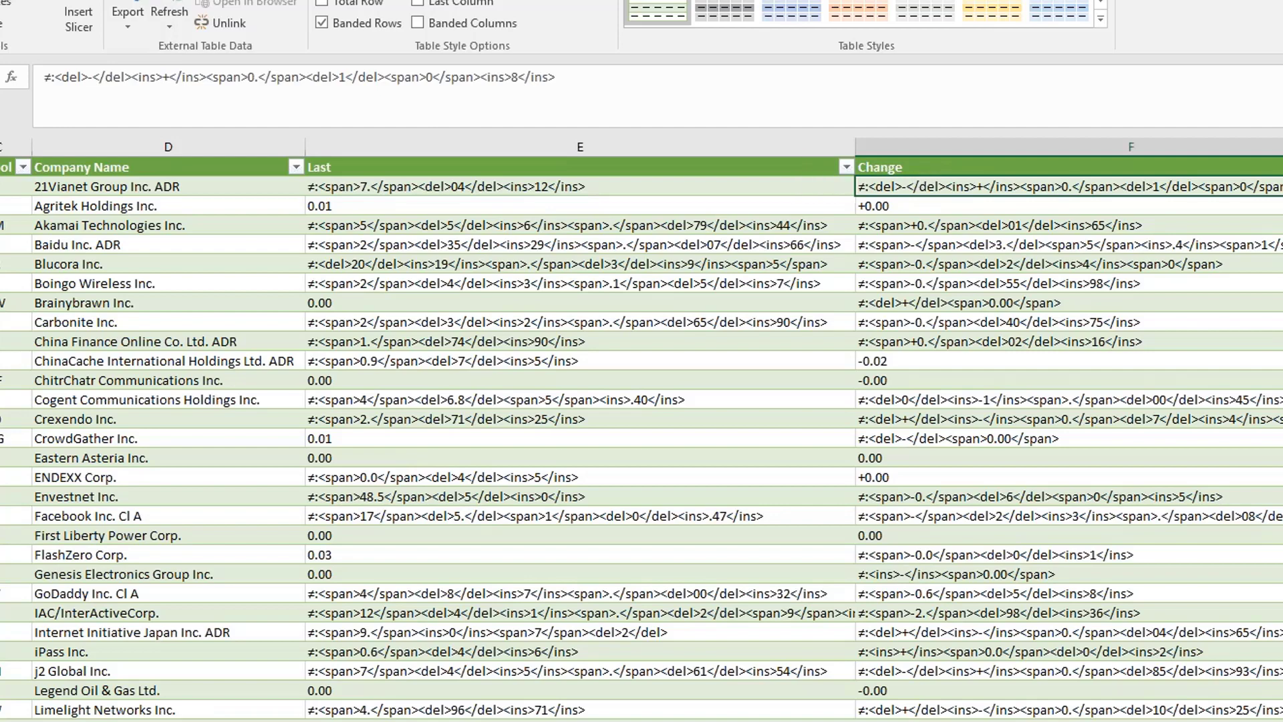
scroll(642, 434, "right", 3)
scroll(641, 434, "right", 6)
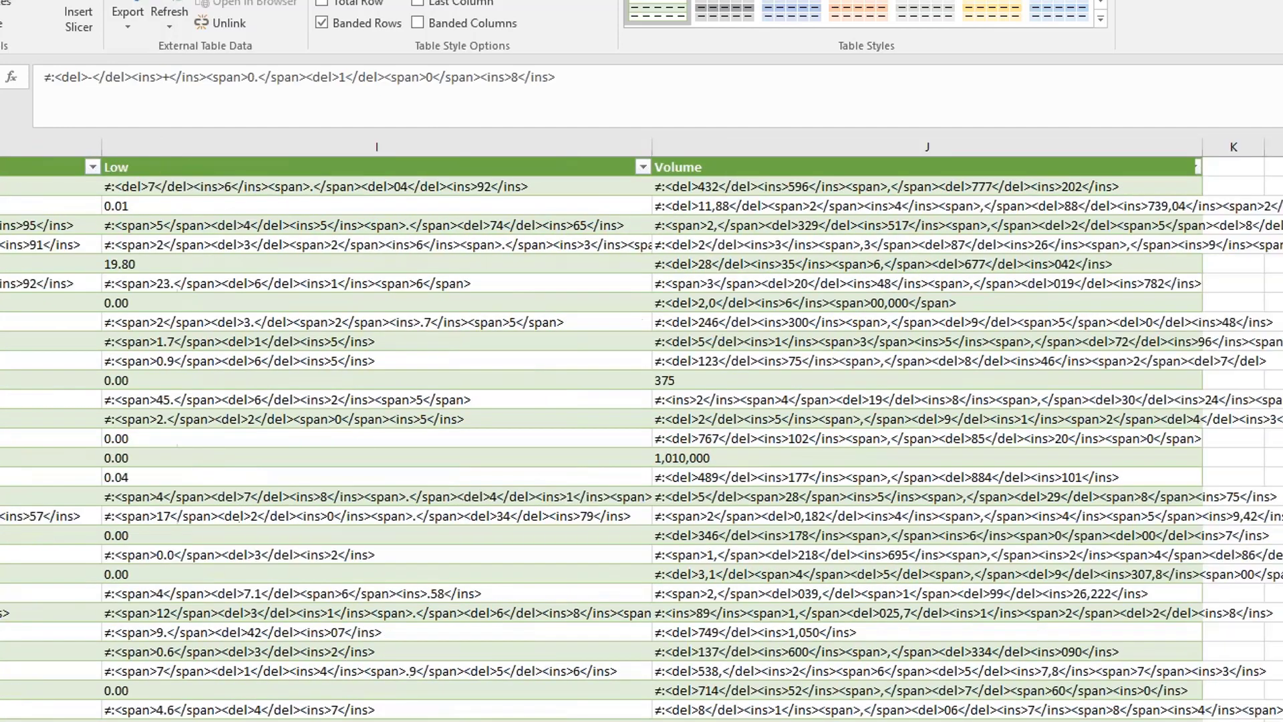
scroll(641, 434, "left", 8)
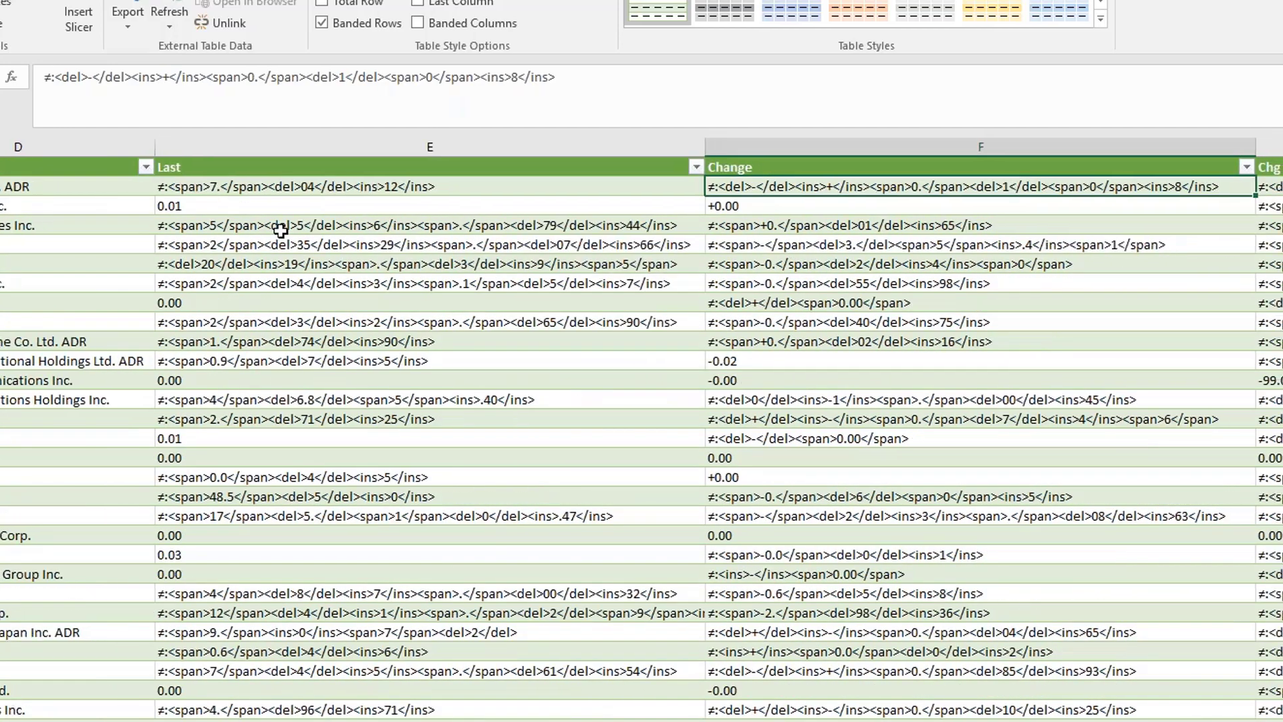
Inspect the full change markup of Akamai's Last value, Brainybrawn's Change value and Blucora's Last value
key("Down")
key("Down")
key("Left")
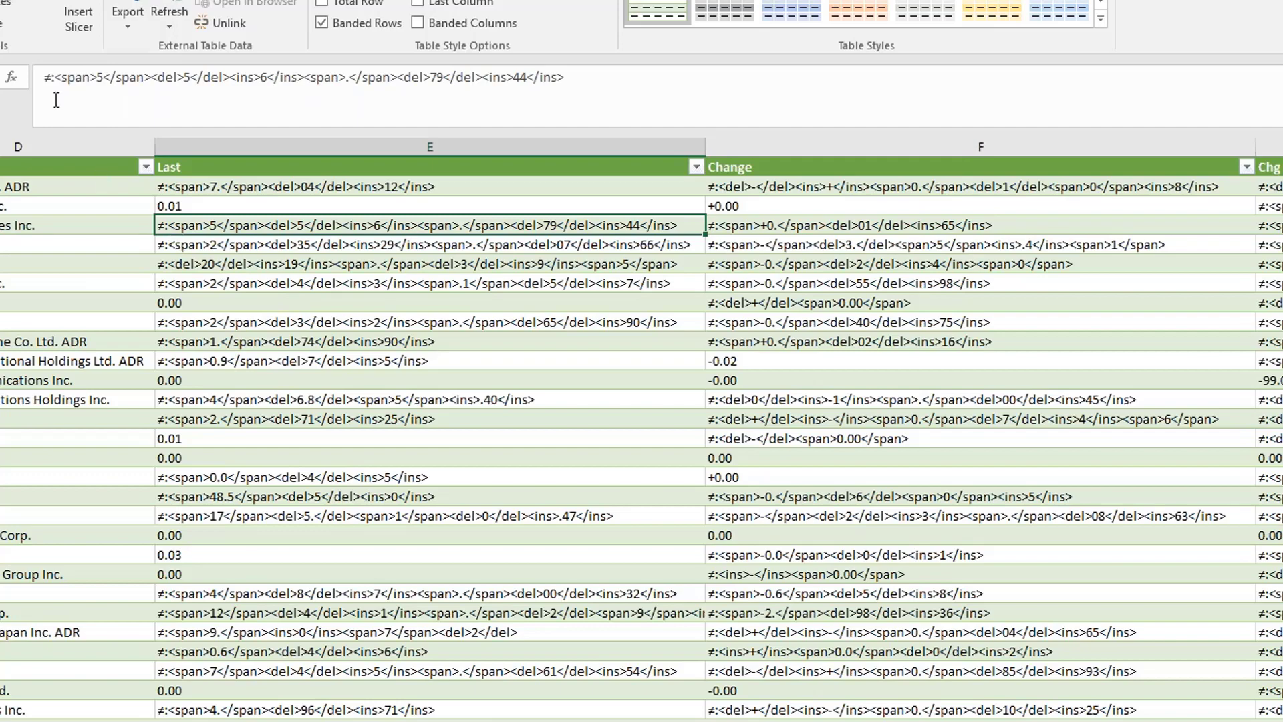
left_click_drag(39, 78, 56, 79)
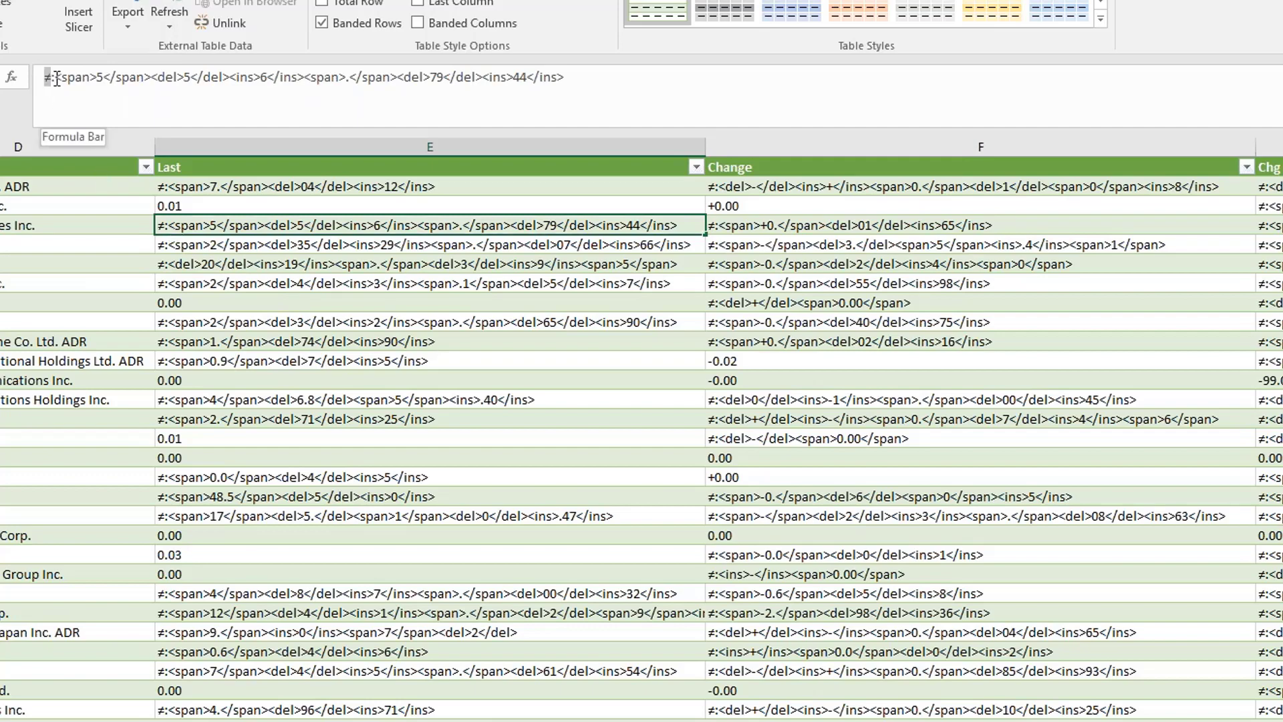
left_click(56, 78)
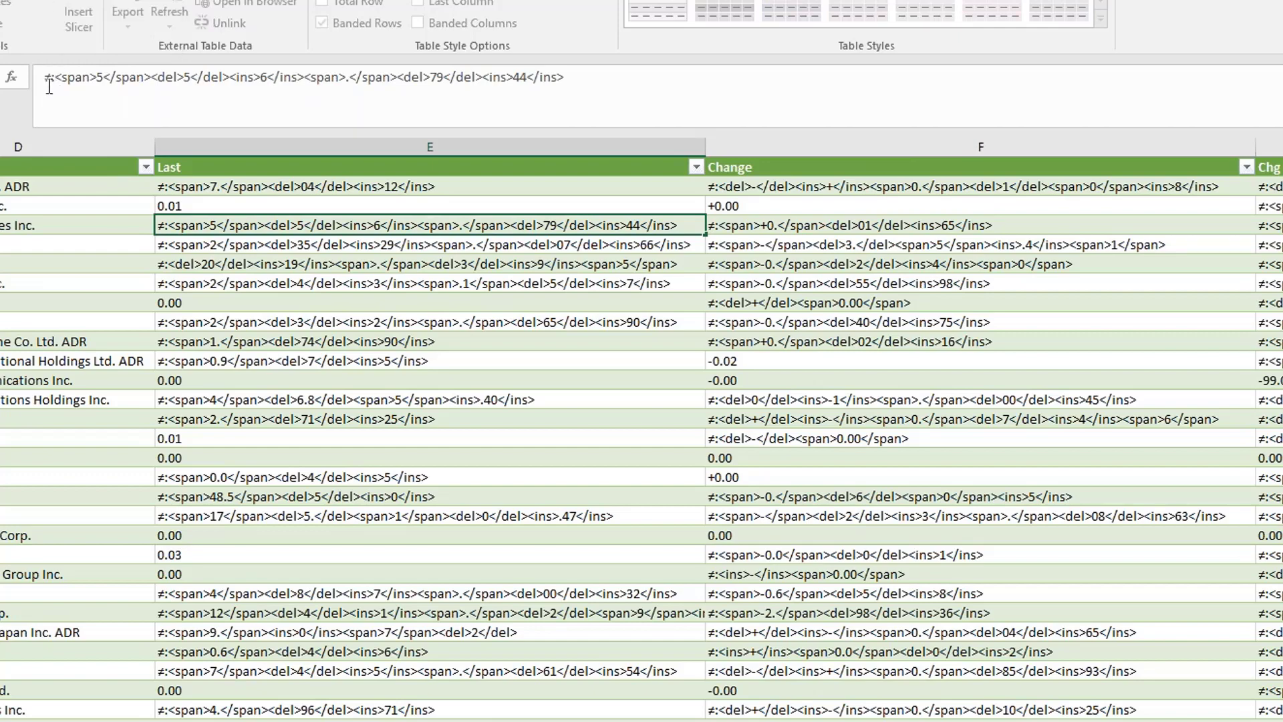
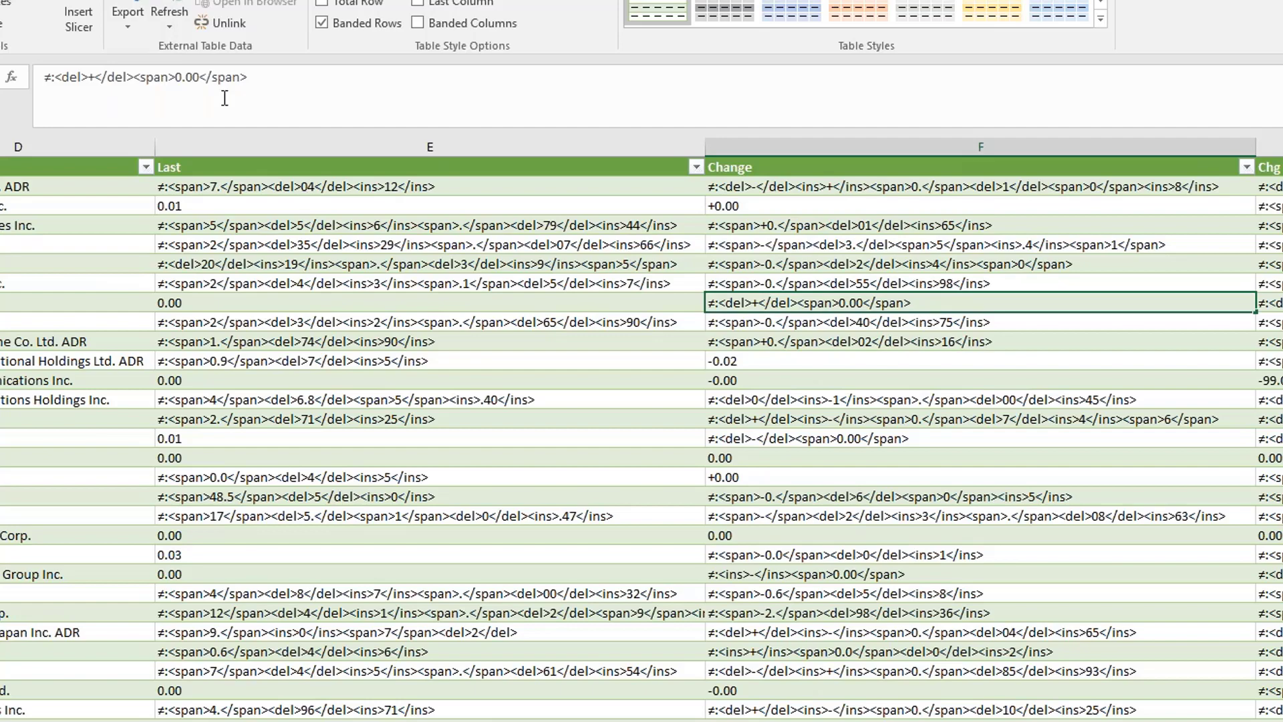
left_click(225, 98)
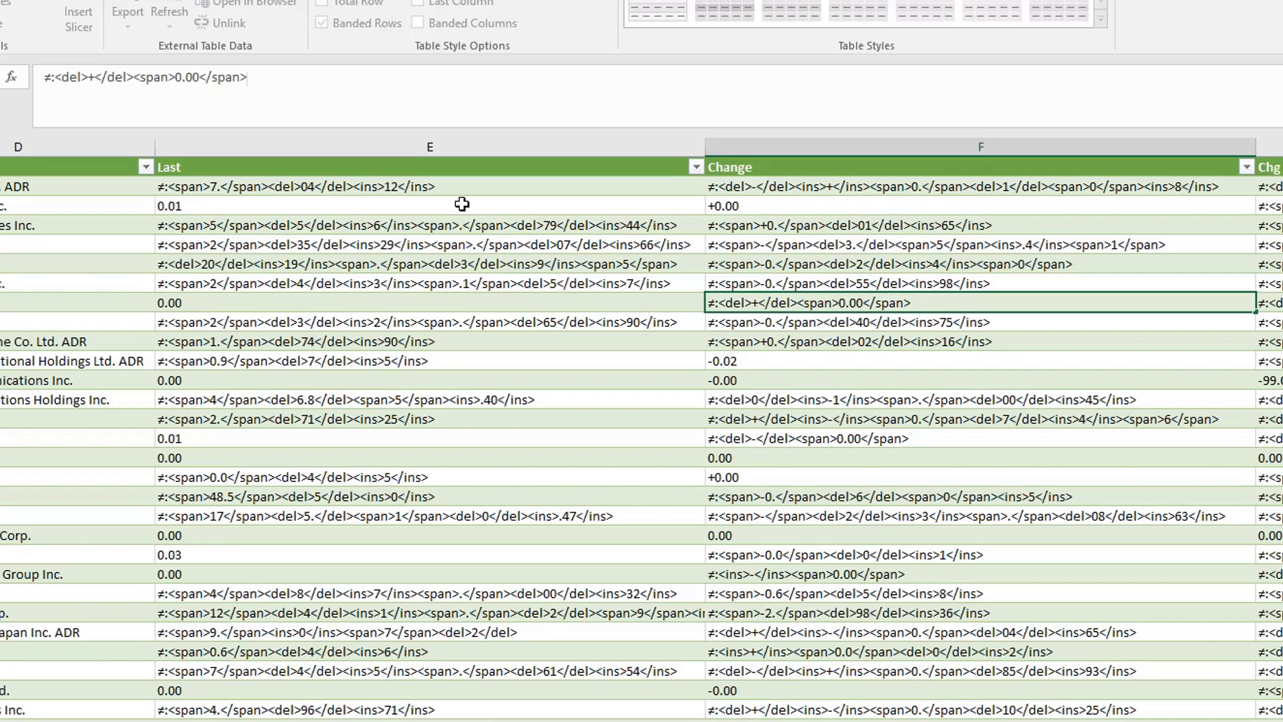
left_click(360, 266)
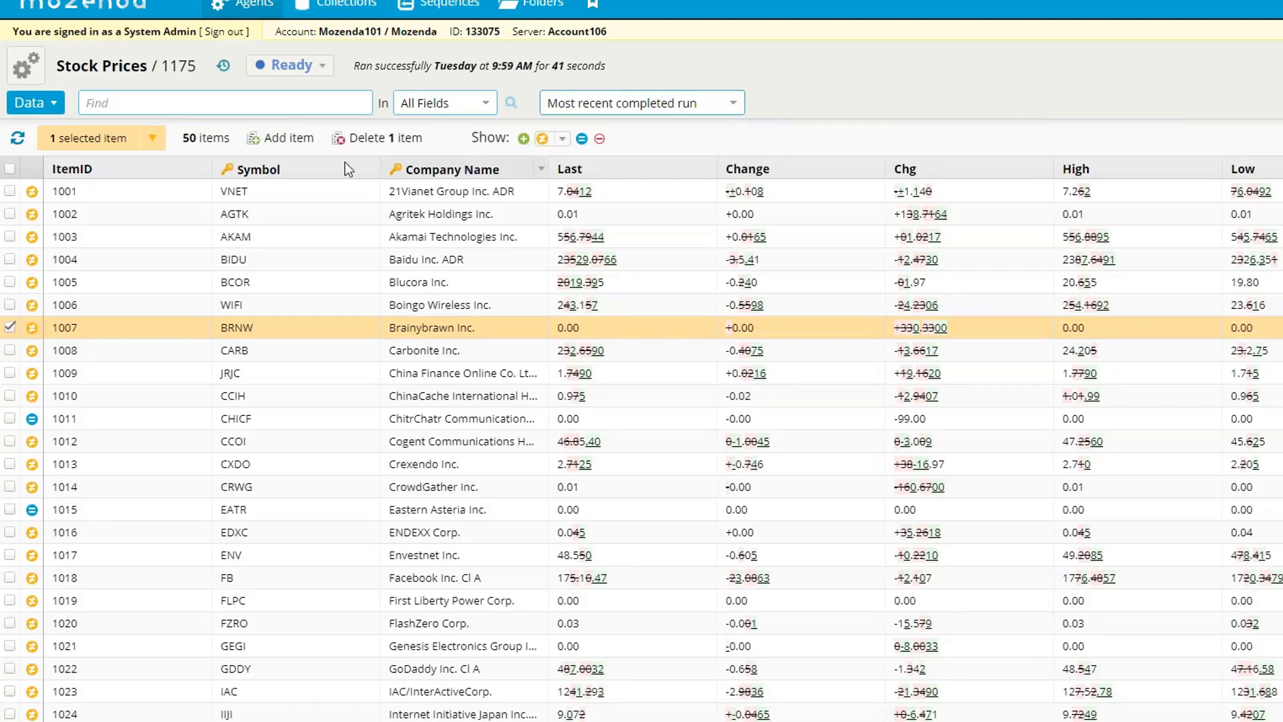
From the Stock Prices agent's list of jobs, view the job data collected by the December 4, 2017 run
left_click(29, 105)
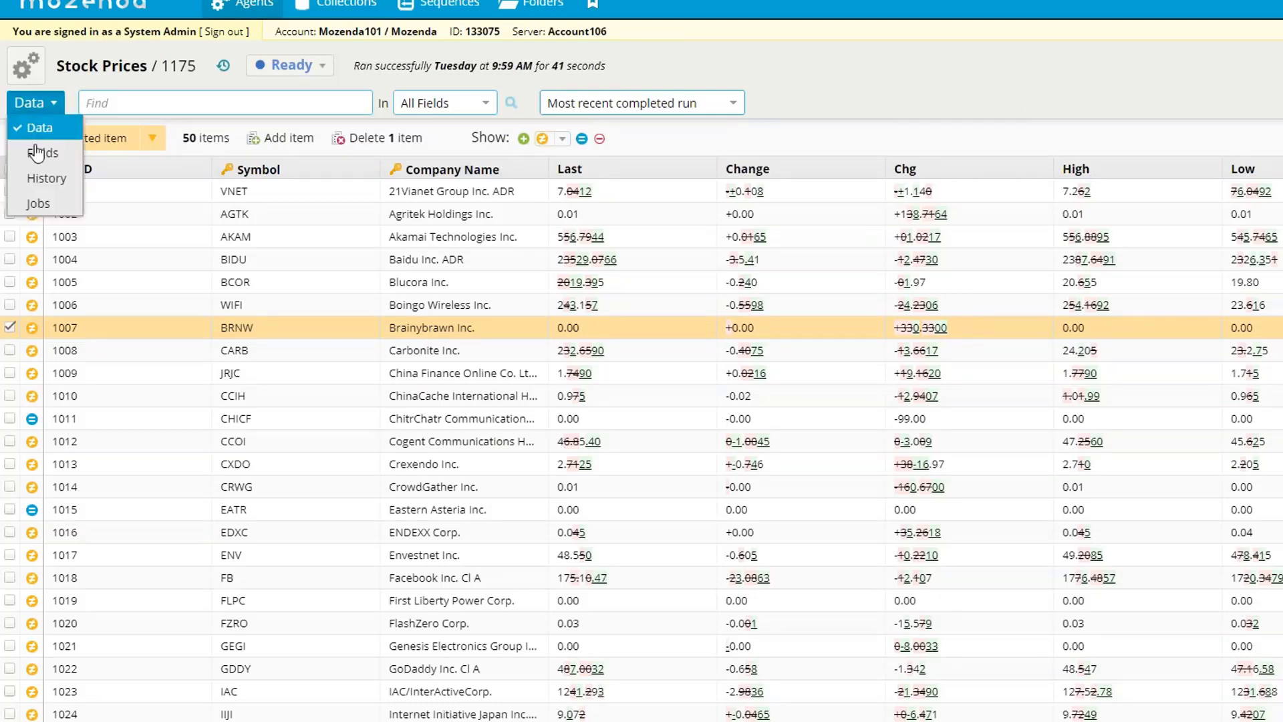
left_click(45, 202)
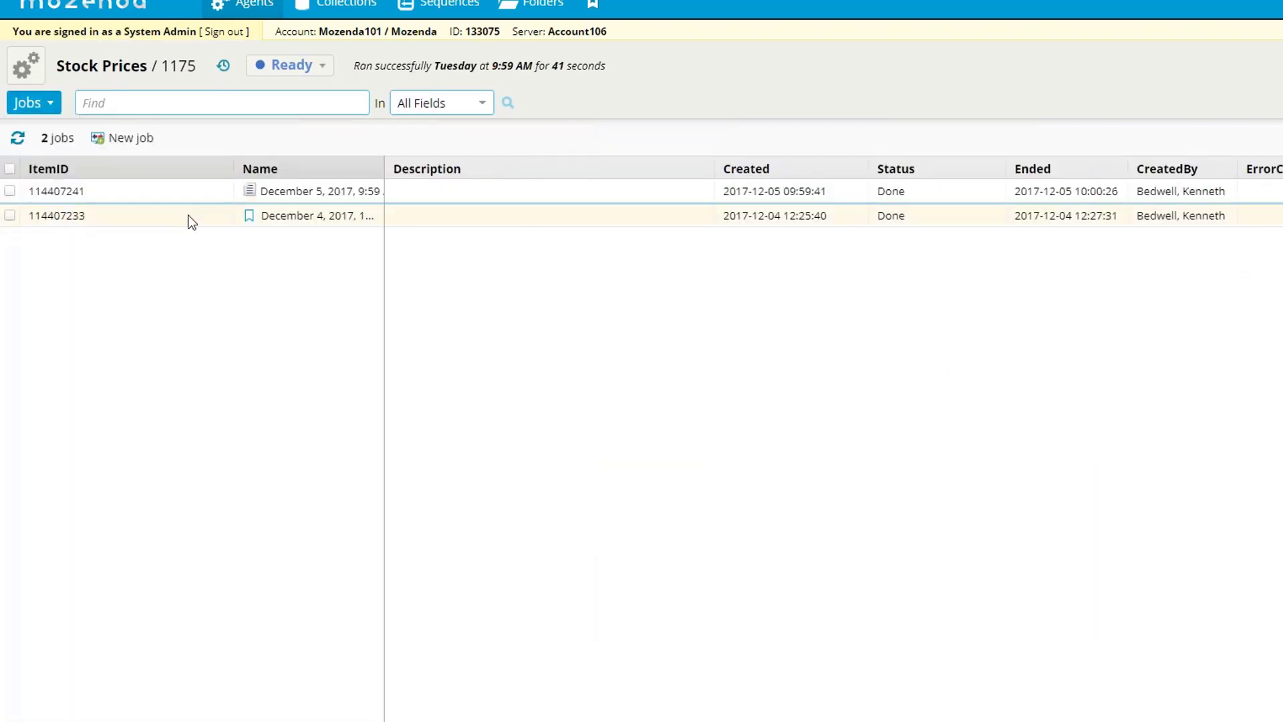
left_click(306, 190)
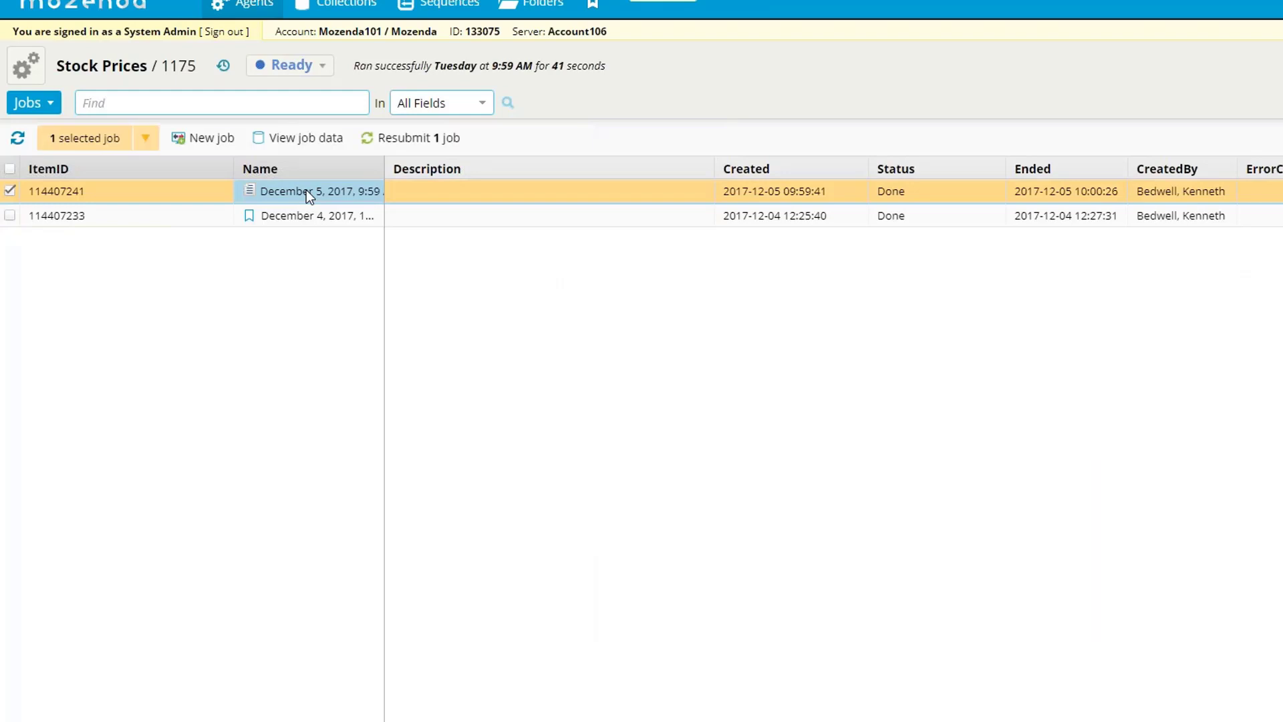
left_click(300, 221)
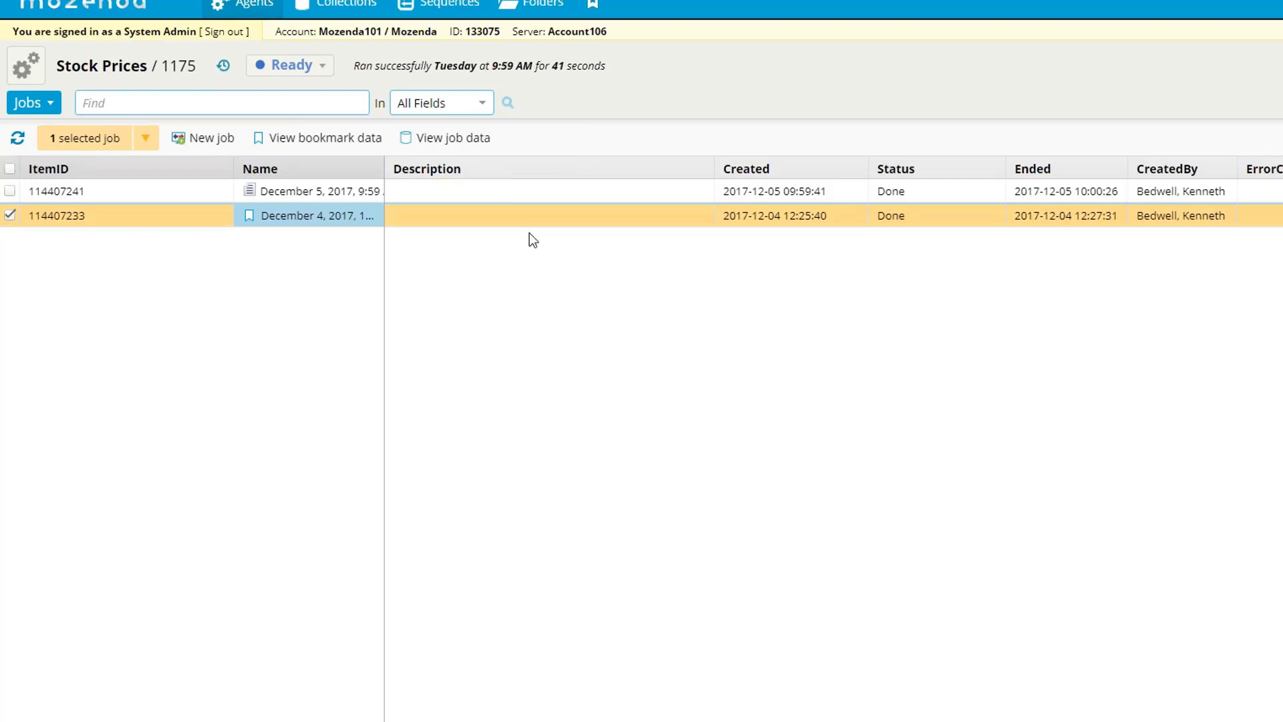
left_click(453, 139)
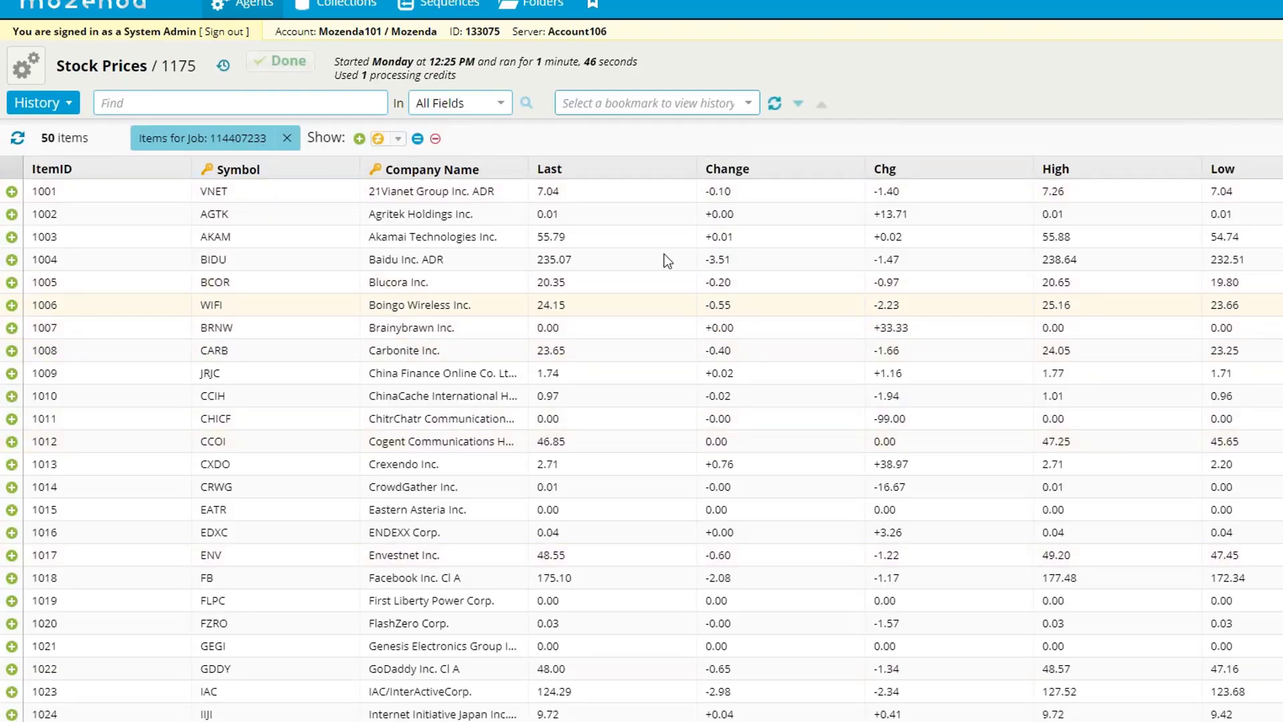
Clear the job filter from the history, return to the agent's jobs and view the December 5, 2017 run's job data
left_click(286, 138)
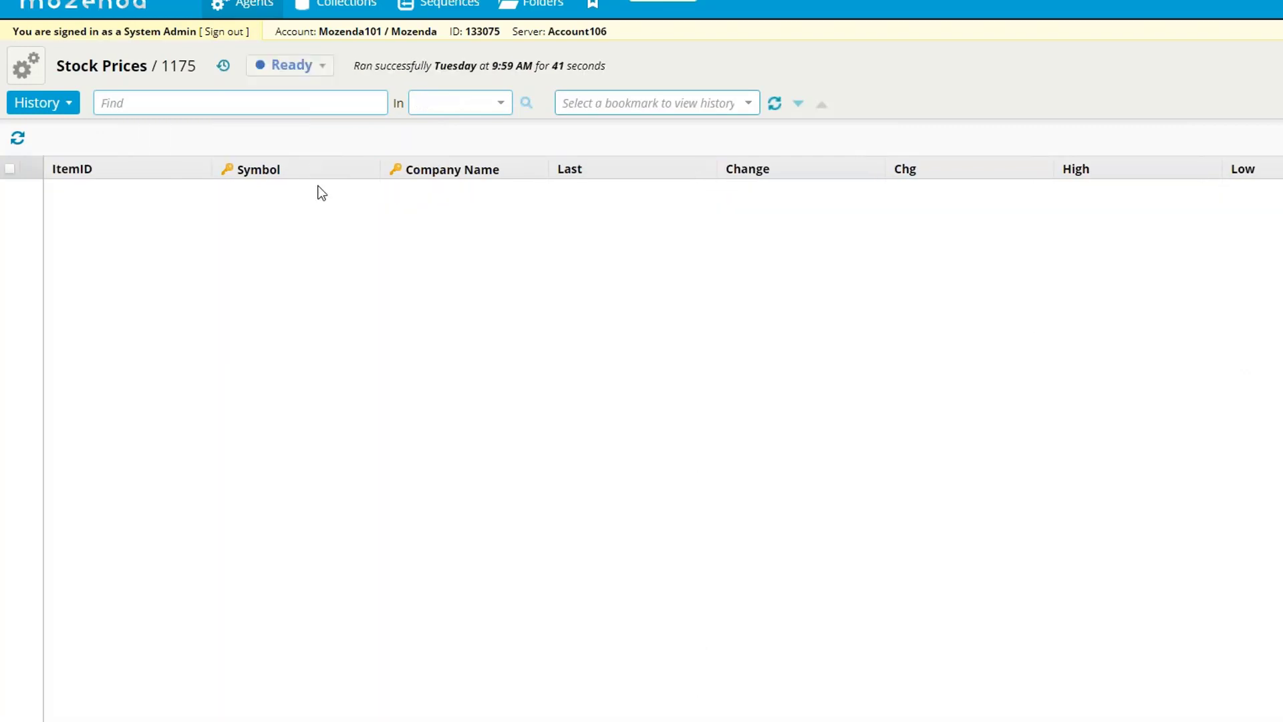
left_click(39, 105)
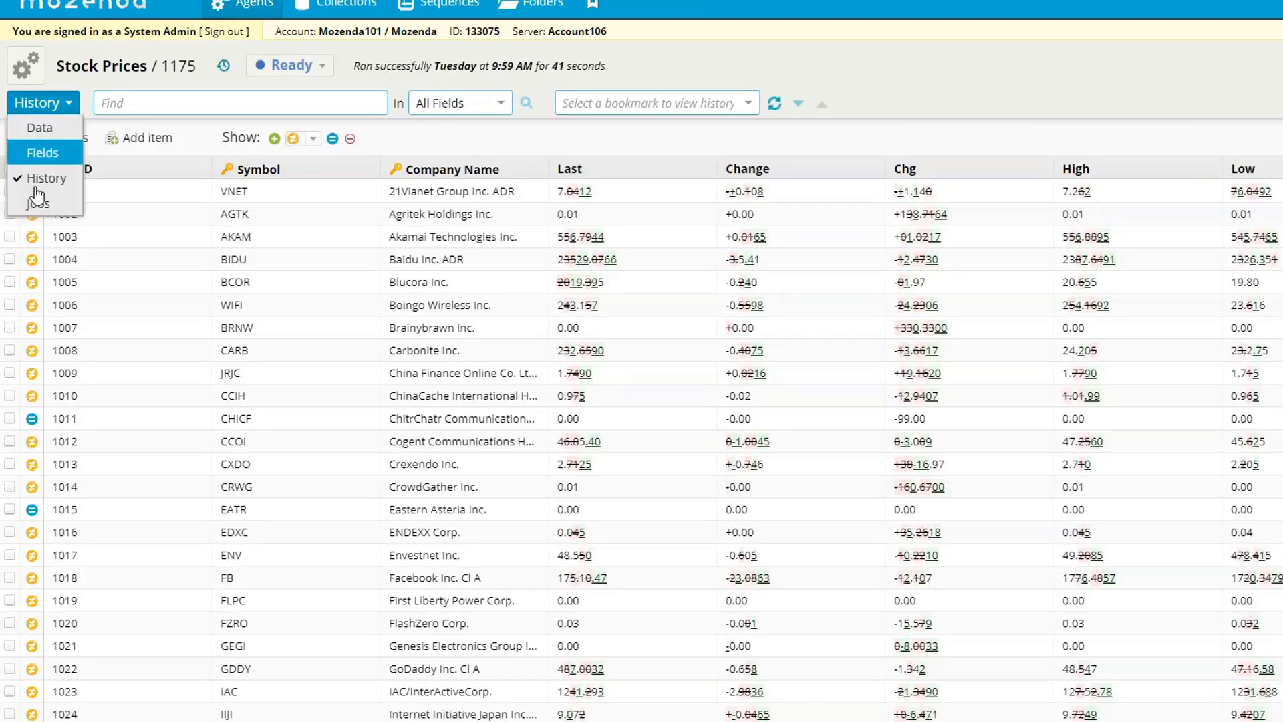
left_click(37, 205)
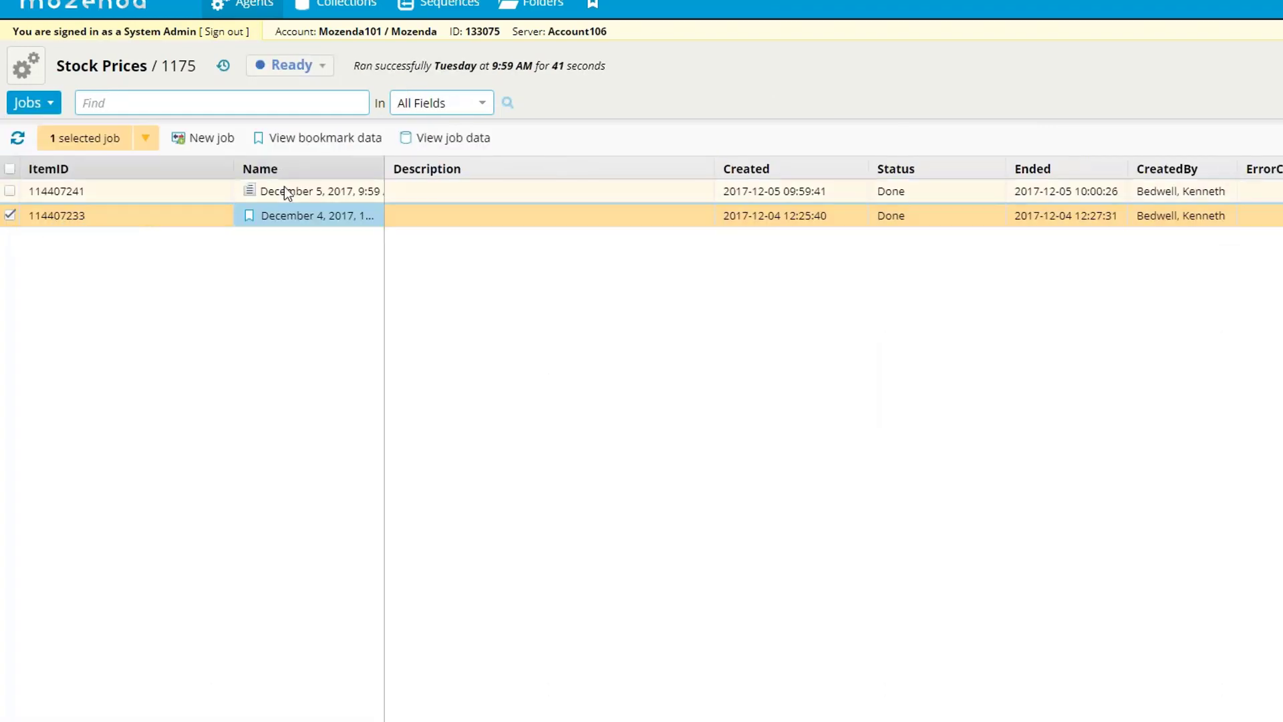
left_click(407, 194)
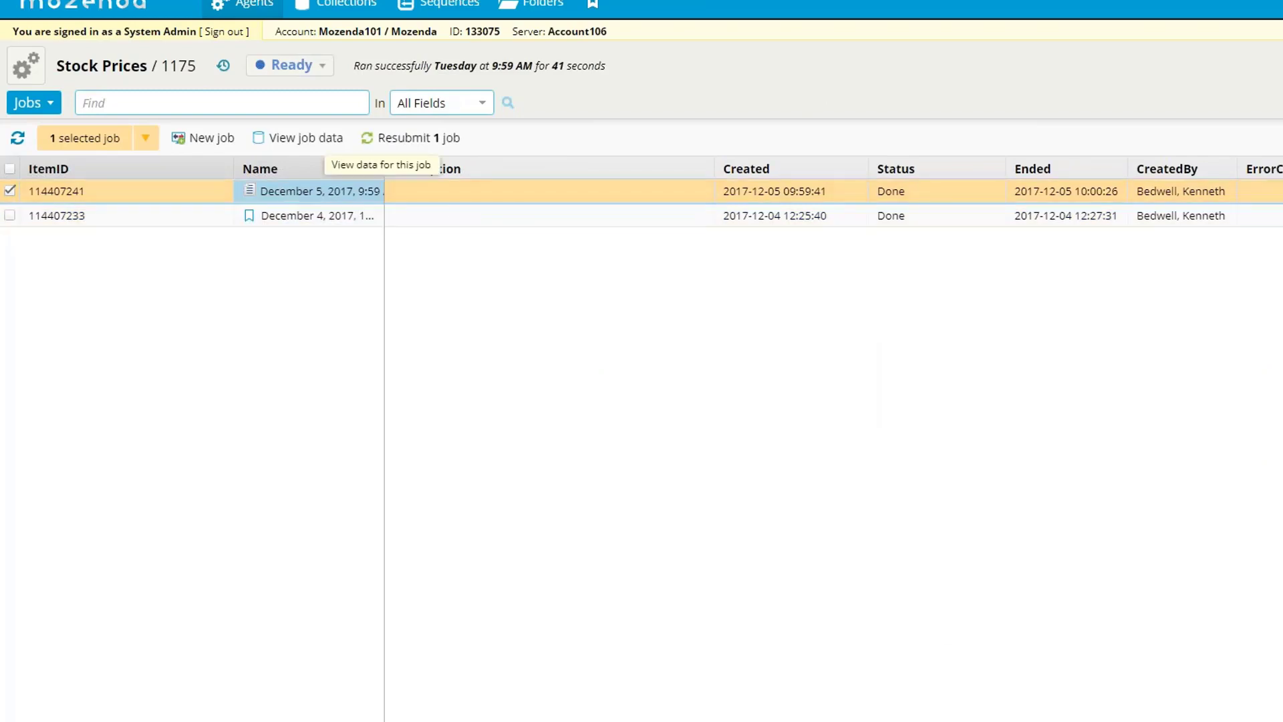
left_click(306, 138)
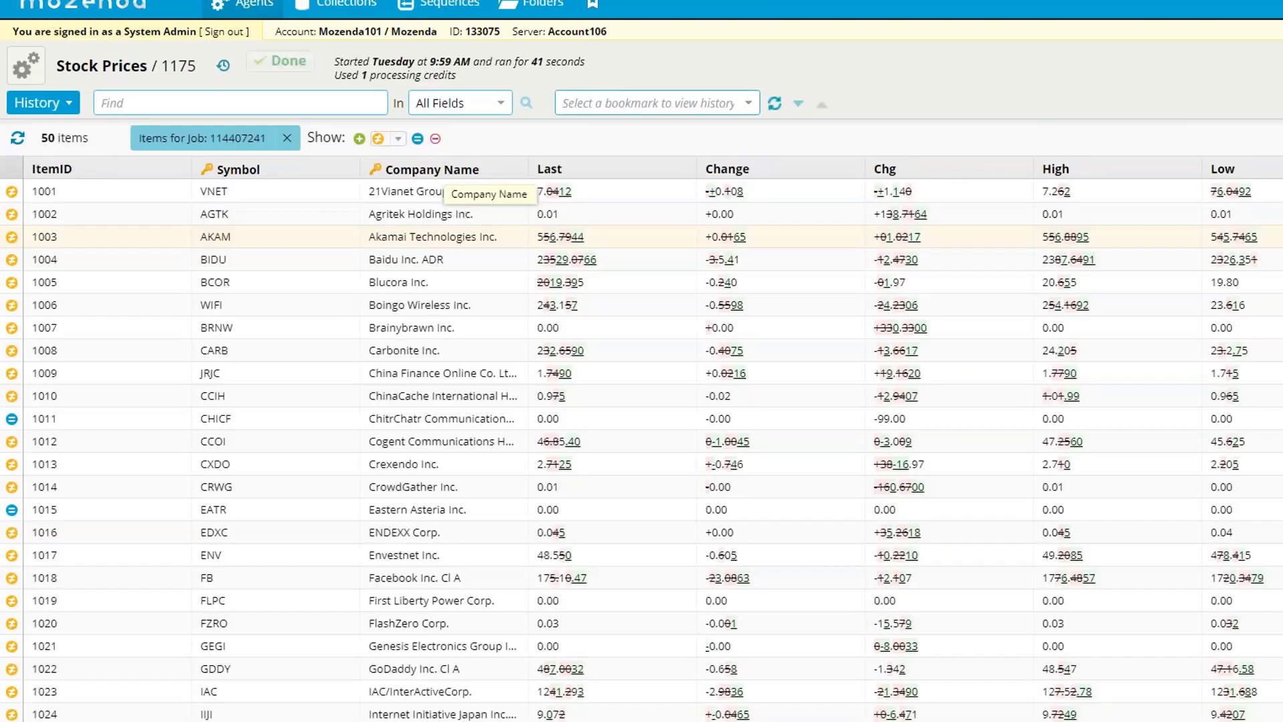